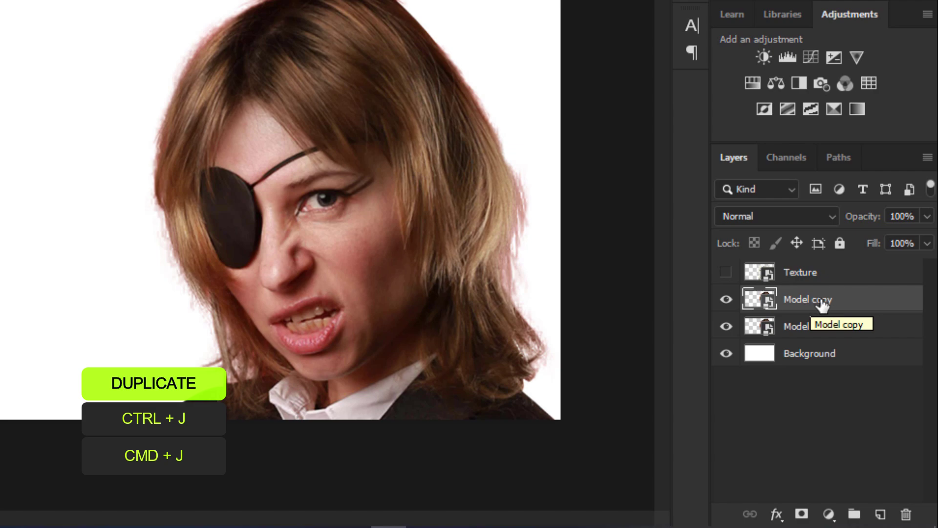
- Move the Model copy layer above the Texture layer and hide it
drag(822, 305, 857, 261)
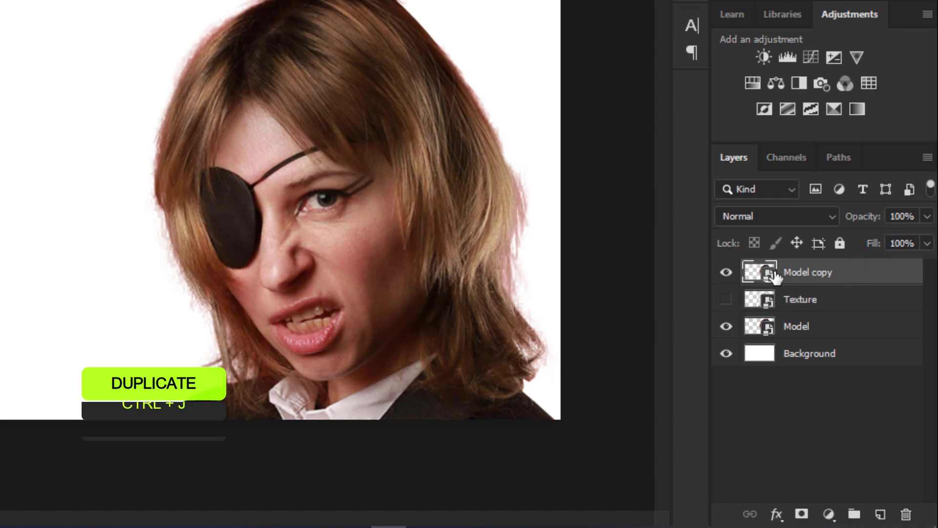
click(726, 273)
- Add a Black & White adjustment with the default preset above the Model layer and clip it to that layer
click(808, 332)
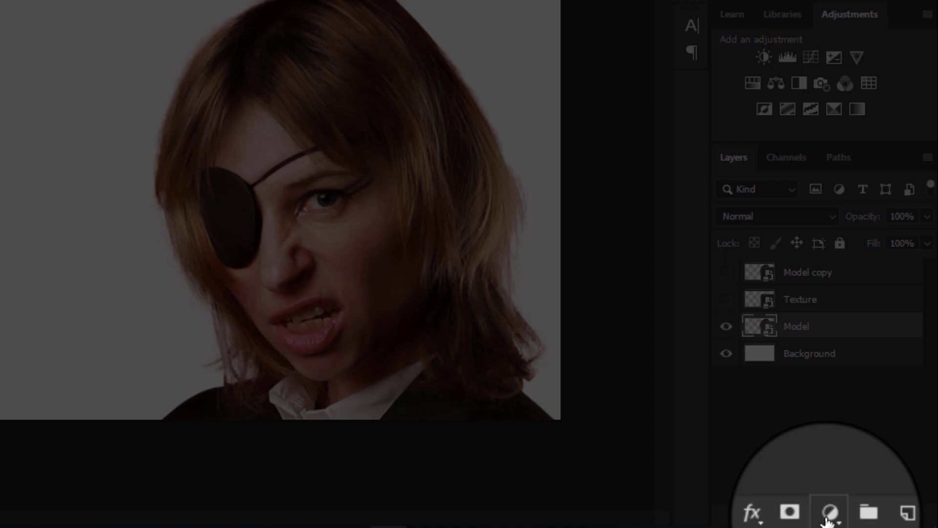
click(828, 514)
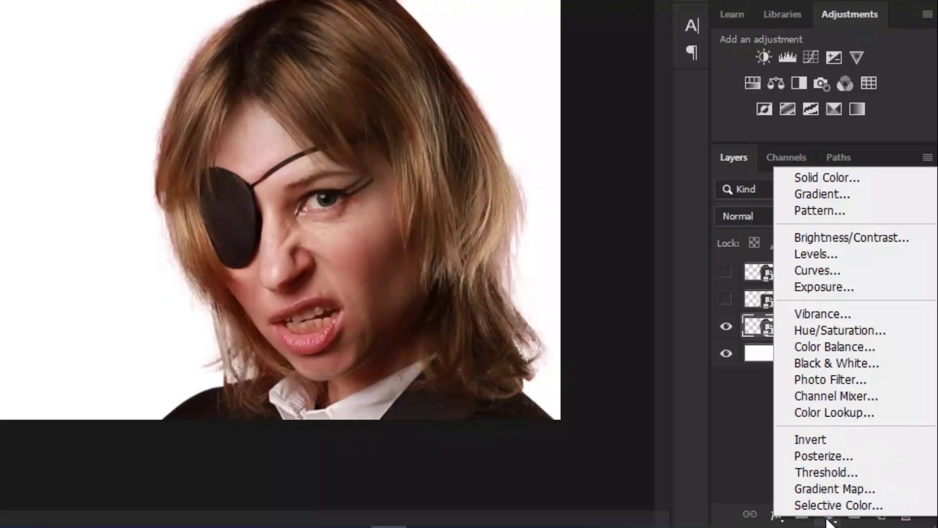
click(828, 362)
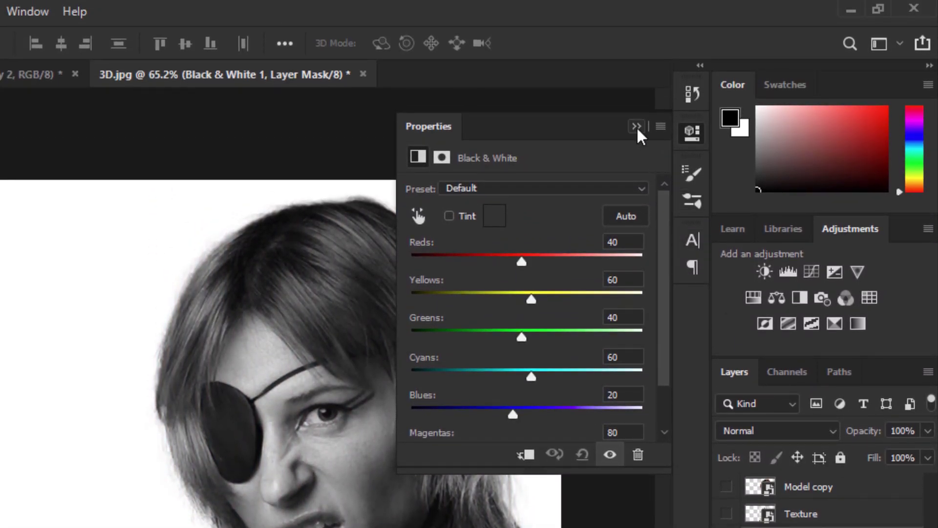
click(636, 126)
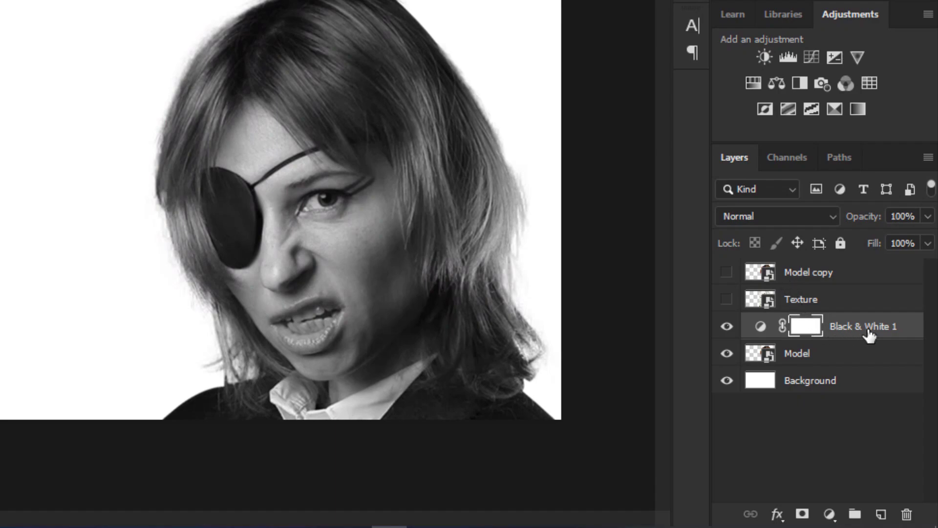
right_click(869, 335)
click(720, 155)
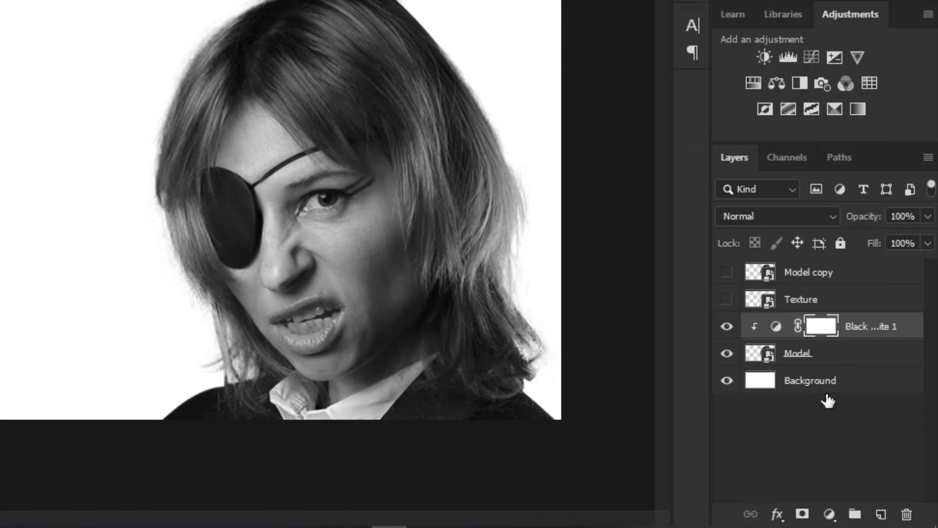
- Add a Brightness/Contrast adjustment with contrast 33 and slightly reduced brightness, and clip it to the Model layer
click(830, 513)
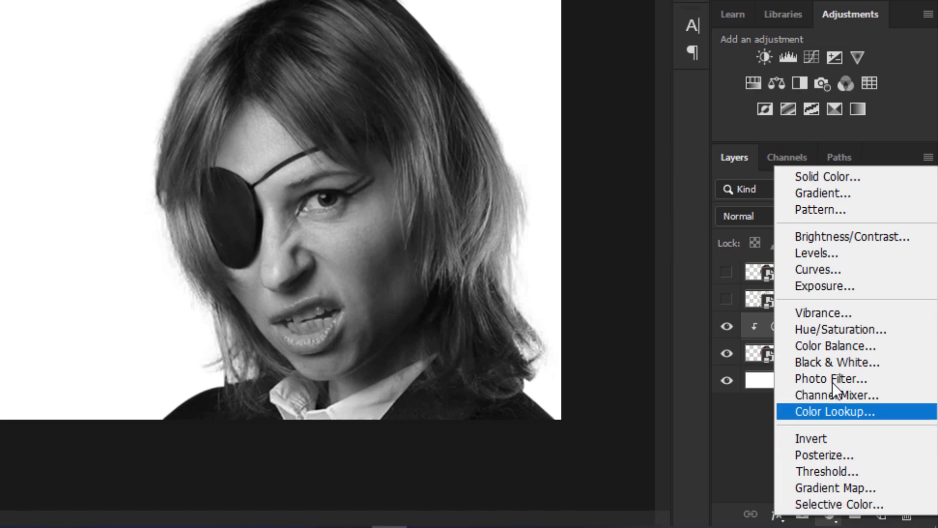
click(825, 235)
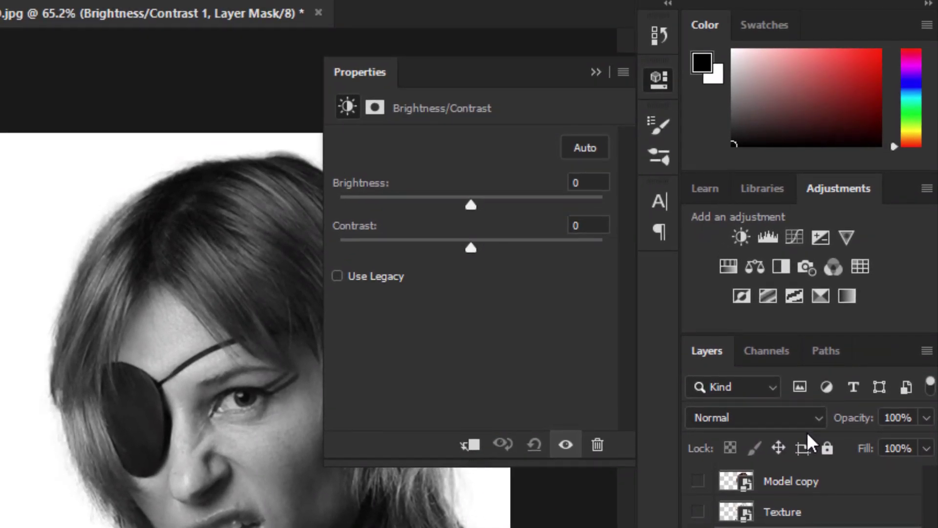
click(803, 446)
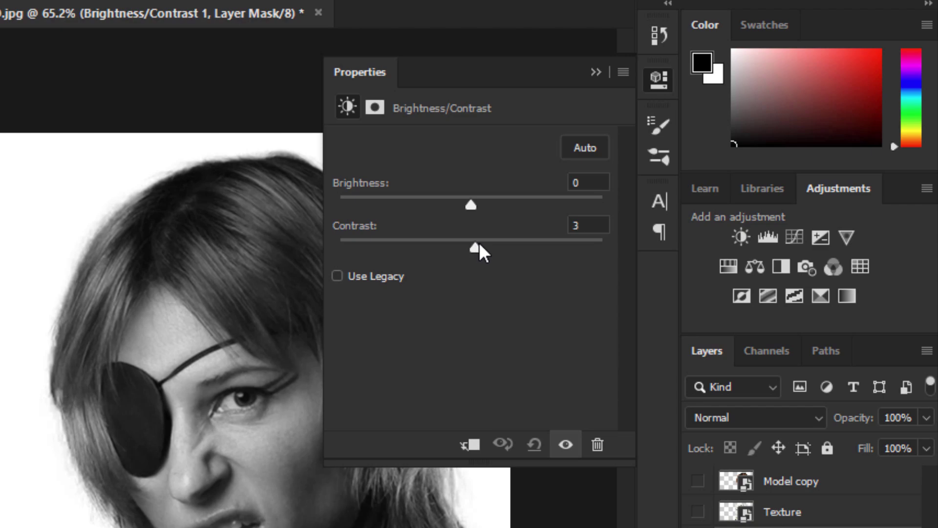
drag(480, 245, 508, 240)
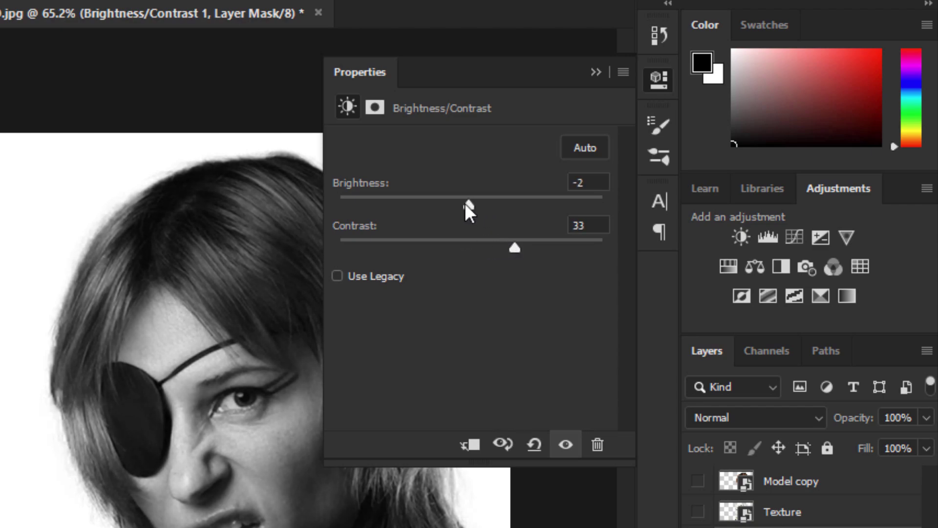
mouse_move(469, 210)
mouse_down()
mouse_move(444, 211)
mouse_move(458, 212)
mouse_up()
click(597, 72)
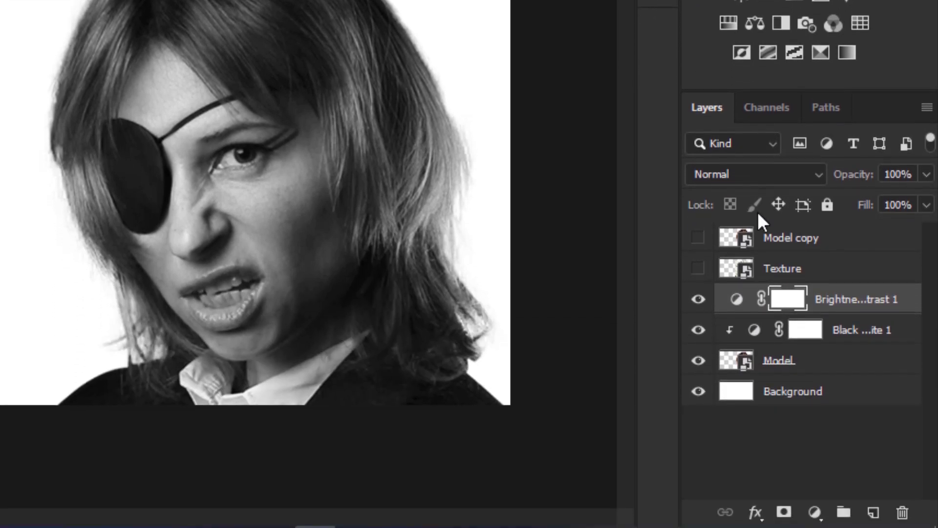
drag(761, 300, 763, 305)
alt+click(763, 306)
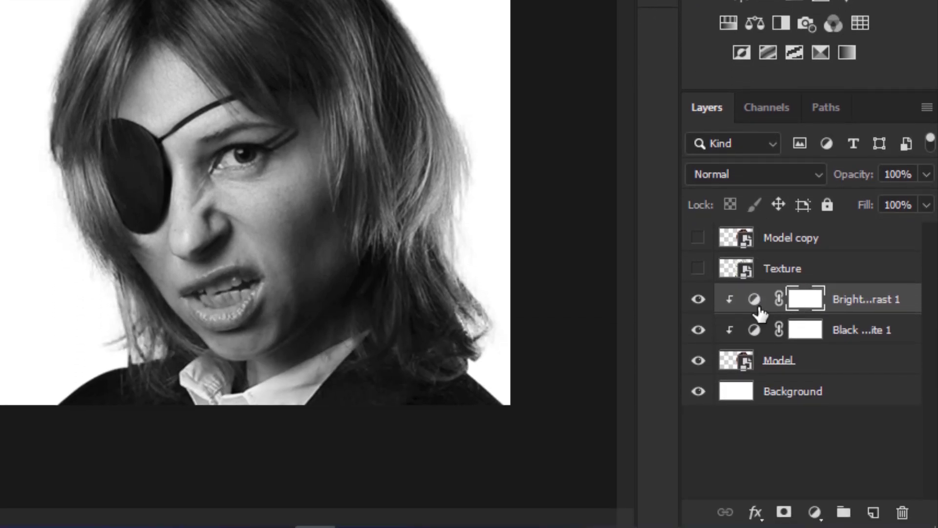
- Add a light gray Solid Color fill layer directly above the Background layer
click(797, 391)
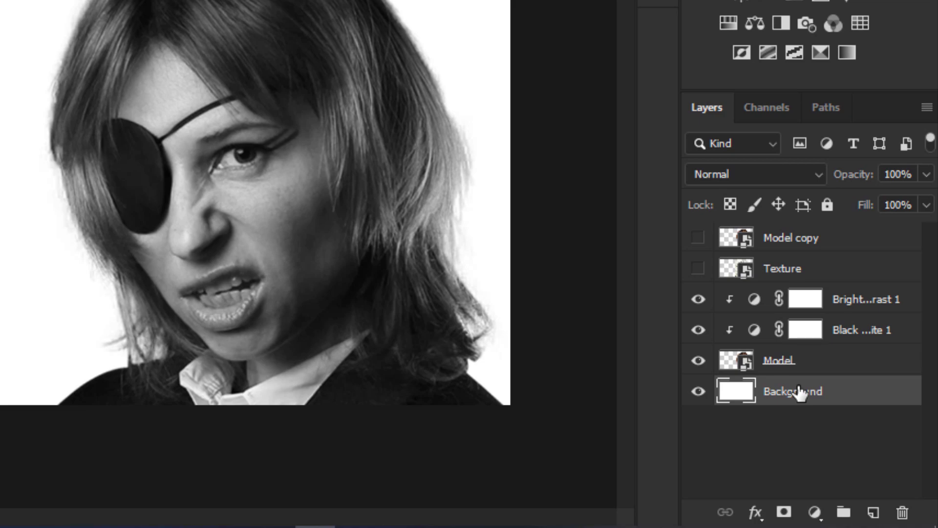
click(814, 512)
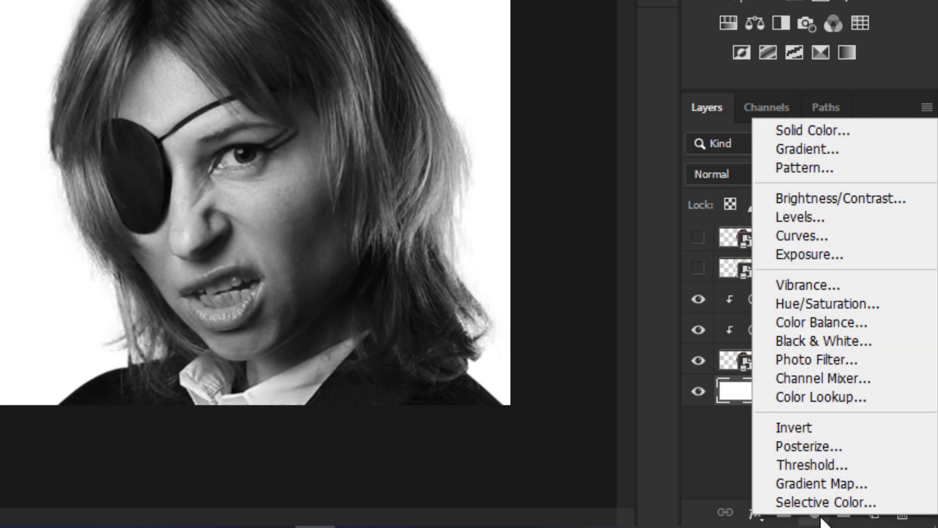
click(805, 130)
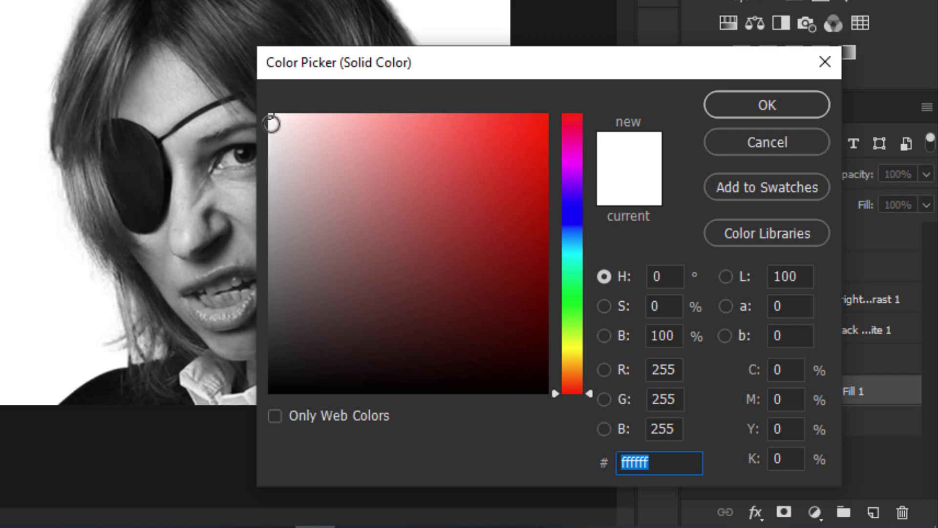
drag(271, 124, 245, 186)
click(767, 105)
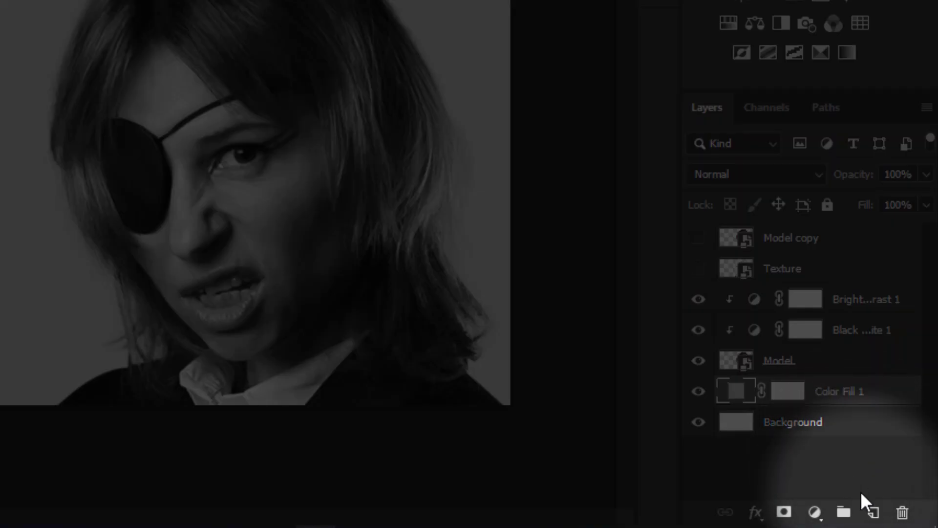
- On a new layer above the color fill, paint a white glow behind the model with a Soft Round brush at 40% flow
click(873, 512)
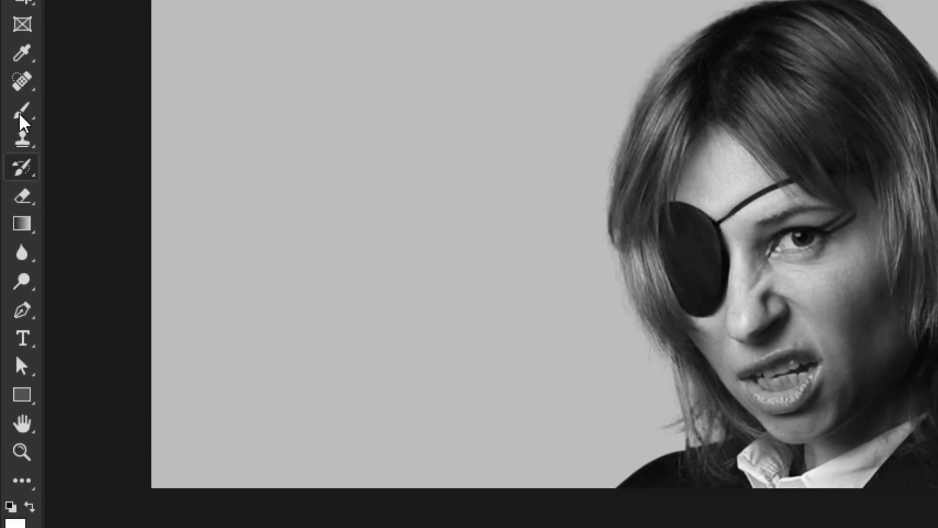
click(19, 115)
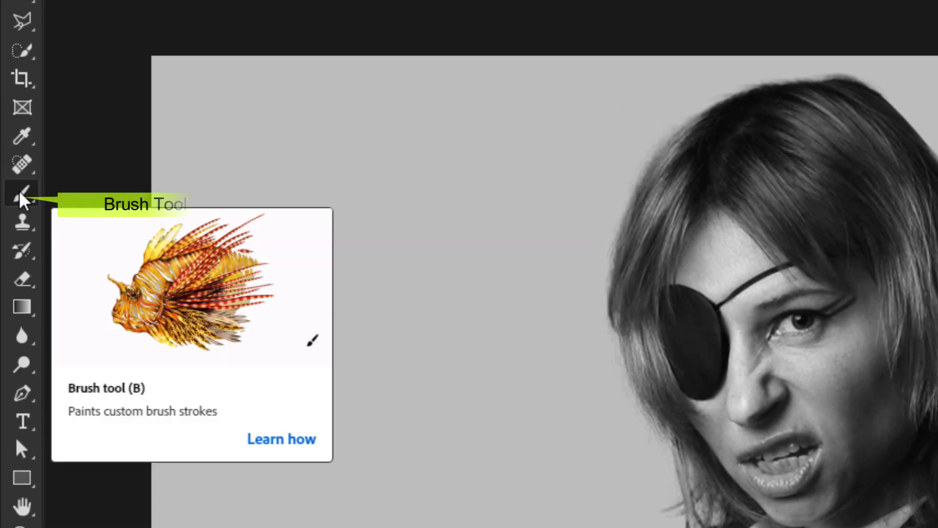
right_click(519, 181)
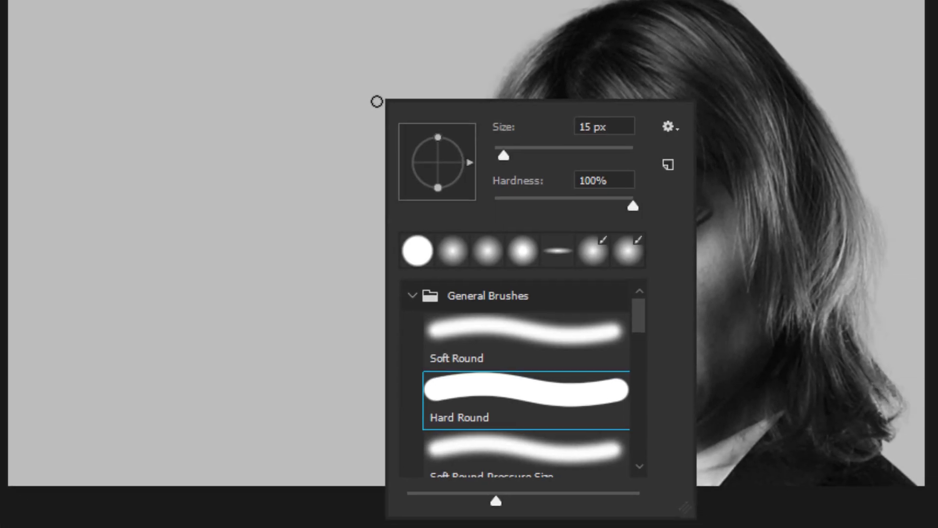
click(617, 407)
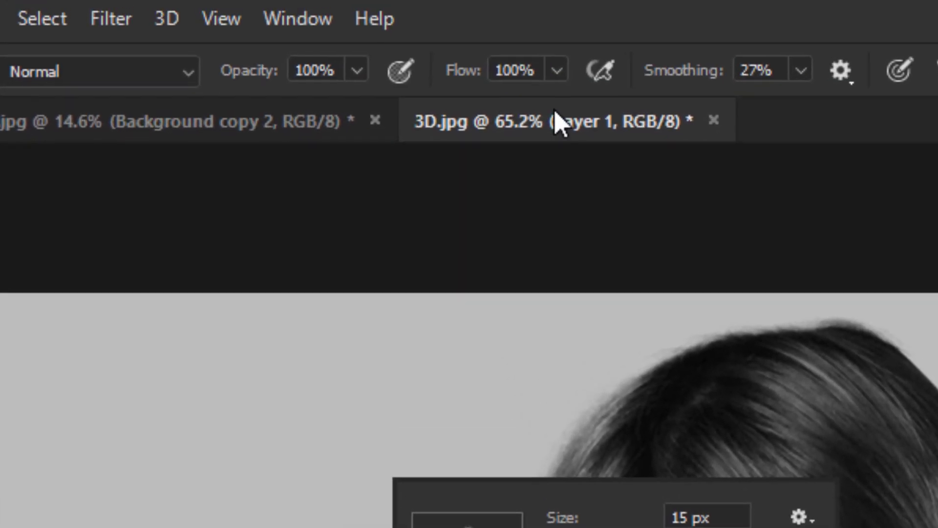
click(557, 70)
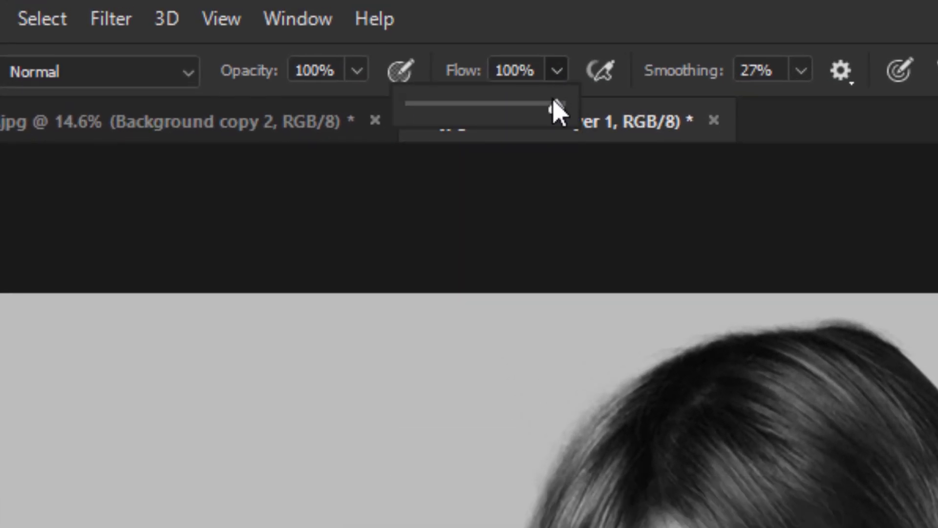
drag(553, 102, 471, 111)
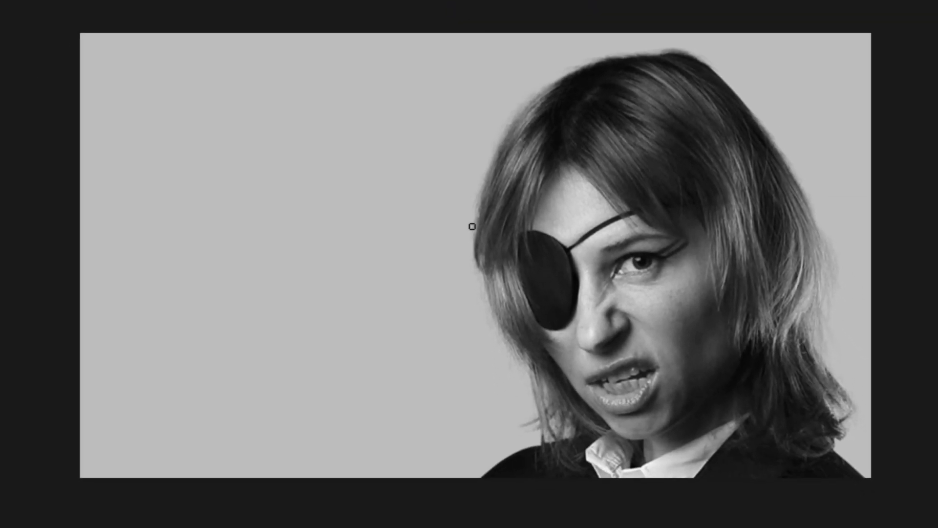
mouse_move(391, 275)
mouse_down()
mouse_move(442, 282)
mouse_move(409, 377)
mouse_move(417, 355)
mouse_move(584, 345)
mouse_move(608, 330)
mouse_move(545, 245)
mouse_move(437, 215)
mouse_move(451, 265)
mouse_move(442, 321)
mouse_move(545, 377)
mouse_move(694, 336)
mouse_move(500, 369)
mouse_move(710, 427)
mouse_move(796, 333)
mouse_move(553, 368)
mouse_move(565, 372)
mouse_move(575, 356)
mouse_move(762, 405)
mouse_up()
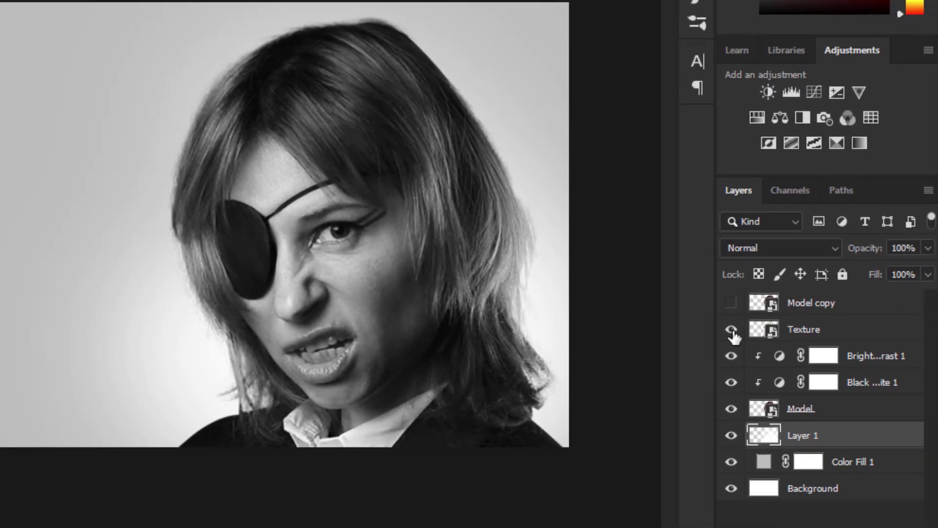
- Show the Texture layer, clip it to the Model layer and set its blend mode to Multiply
click(731, 330)
click(822, 331)
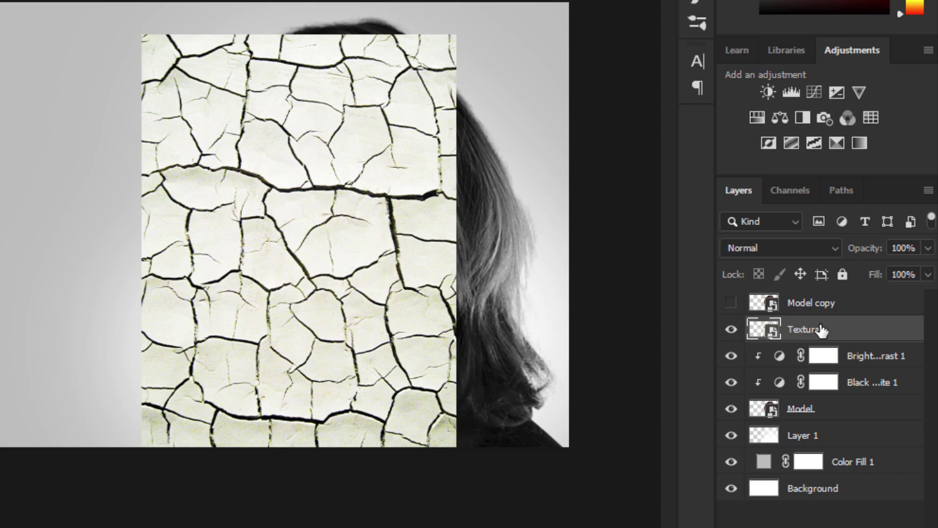
alt+click(808, 337)
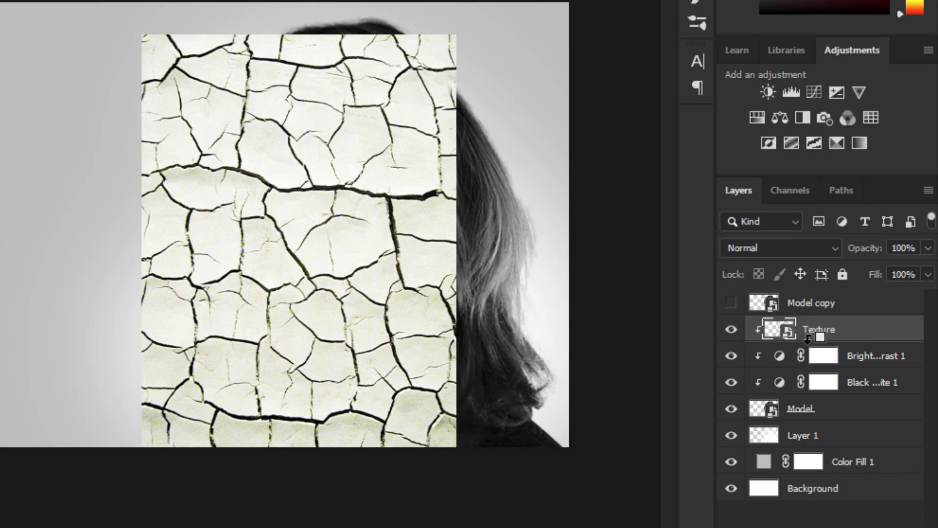
click(775, 245)
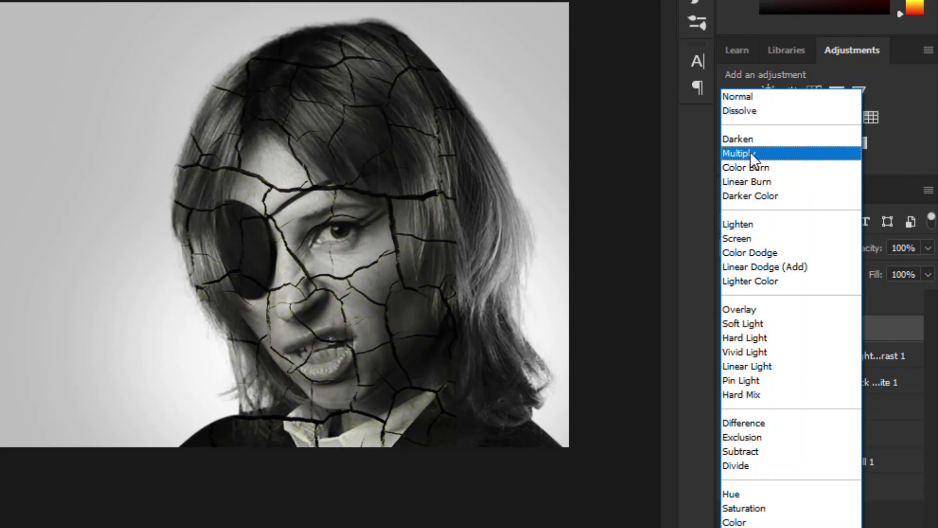
click(752, 154)
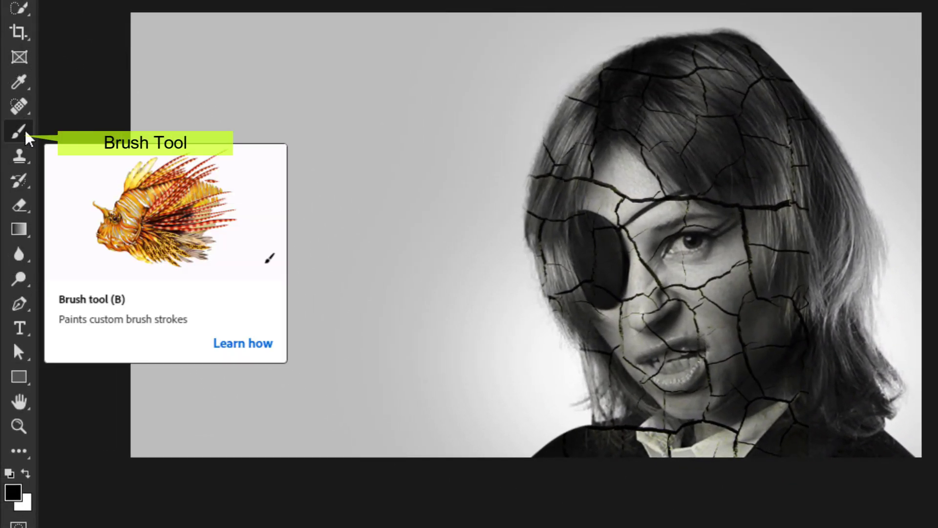
- Set up a Hard Round brush with 100% flow and a size of 162 px for masking the texture
click(19, 132)
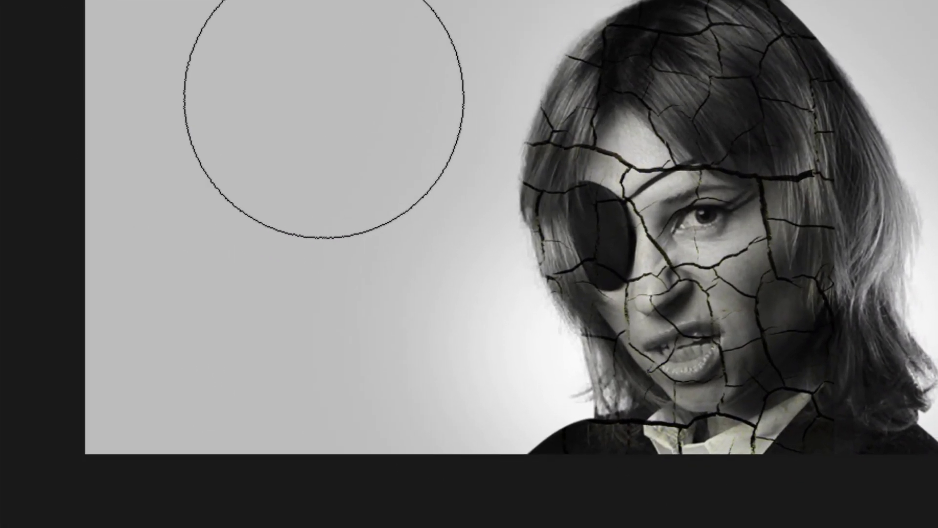
right_click(323, 98)
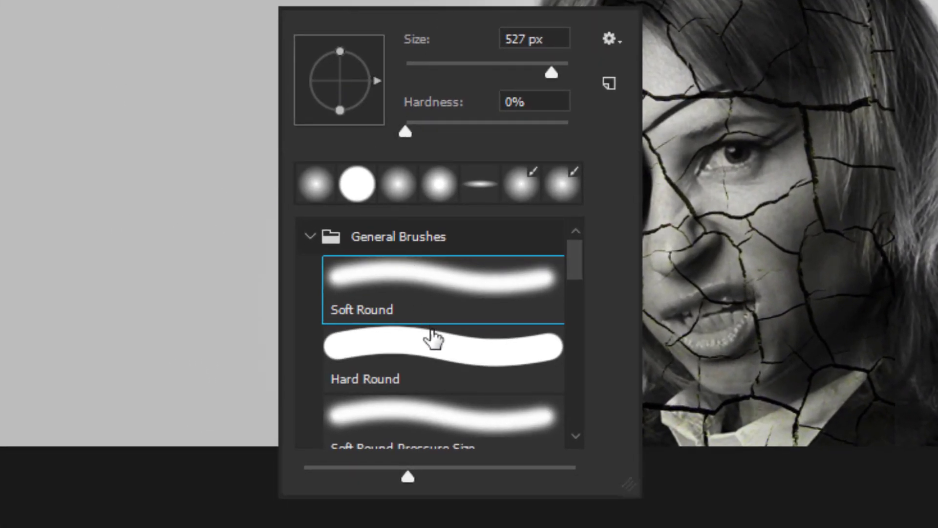
click(433, 350)
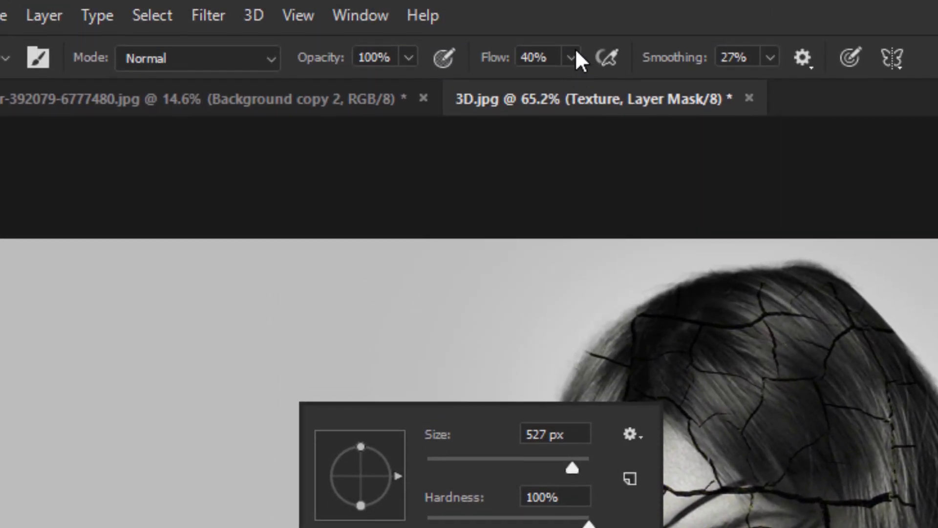
click(570, 58)
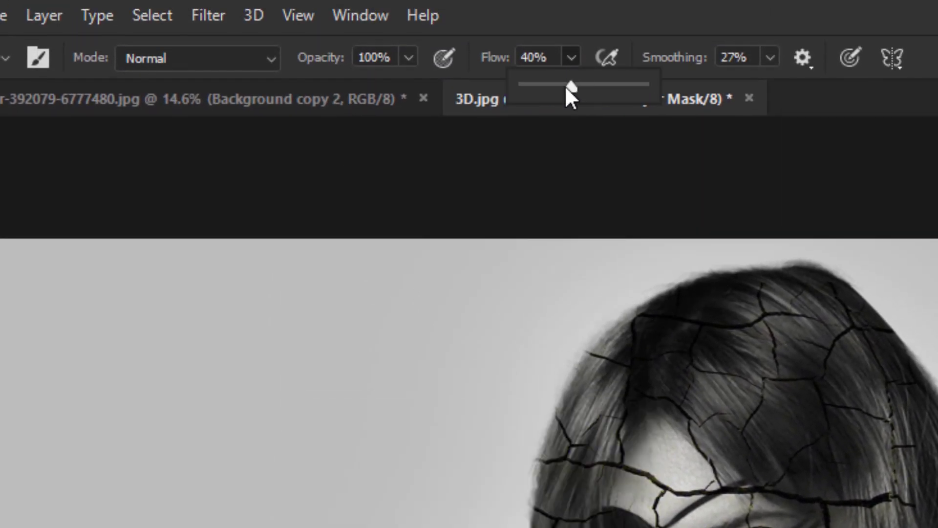
drag(567, 87, 654, 93)
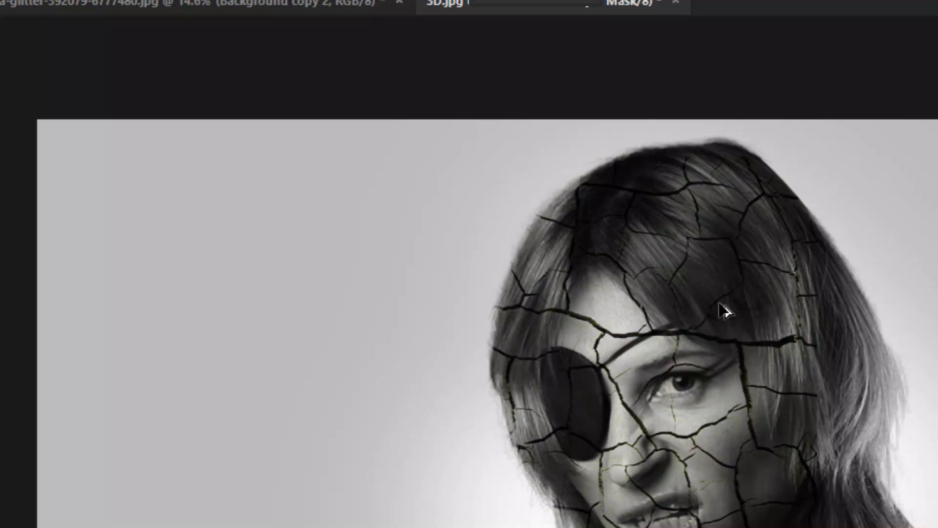
alt+right_click(679, 211)
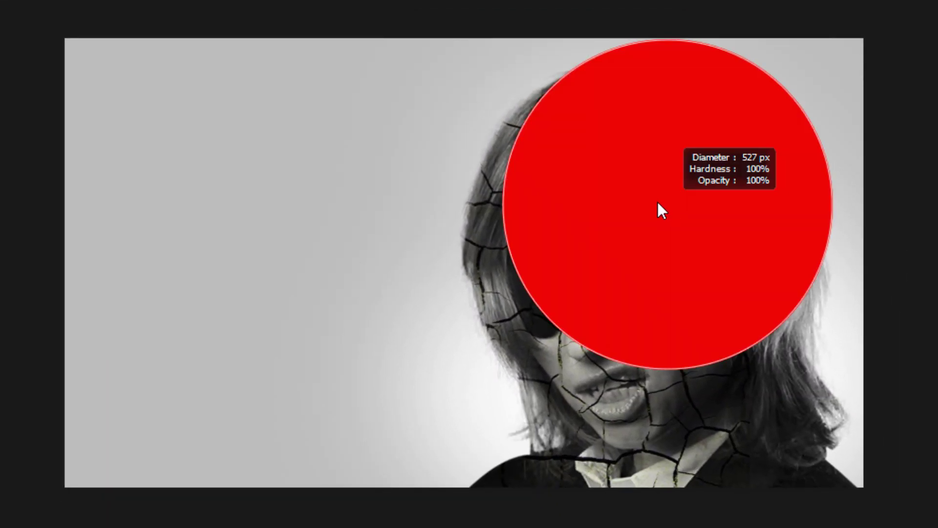
drag(657, 203, 554, 177)
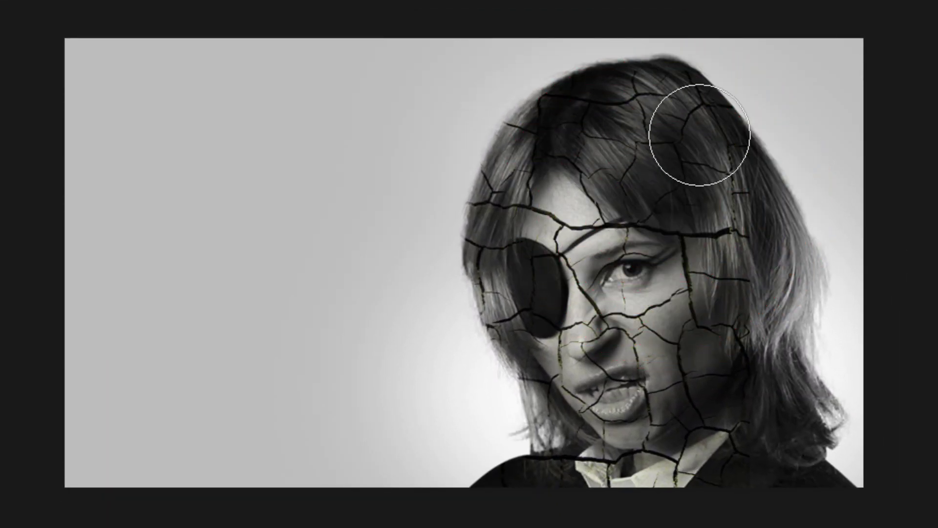
- Paint black on the Texture layer's mask over the hair on both sides of the face to hide the cracks
mouse_move(700, 135)
mouse_down()
mouse_move(620, 109)
mouse_move(708, 167)
mouse_move(783, 292)
mouse_up()
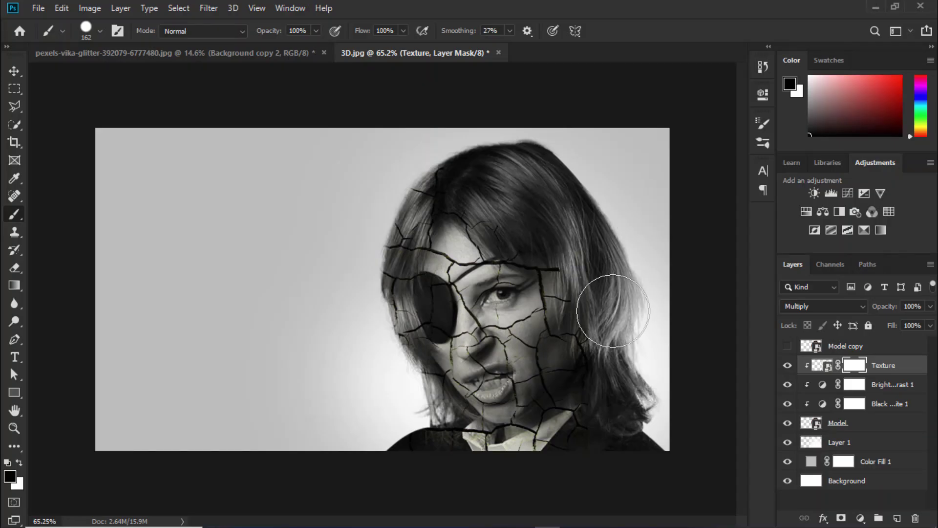
mouse_move(613, 311)
mouse_down()
mouse_move(637, 367)
mouse_move(643, 402)
mouse_up()
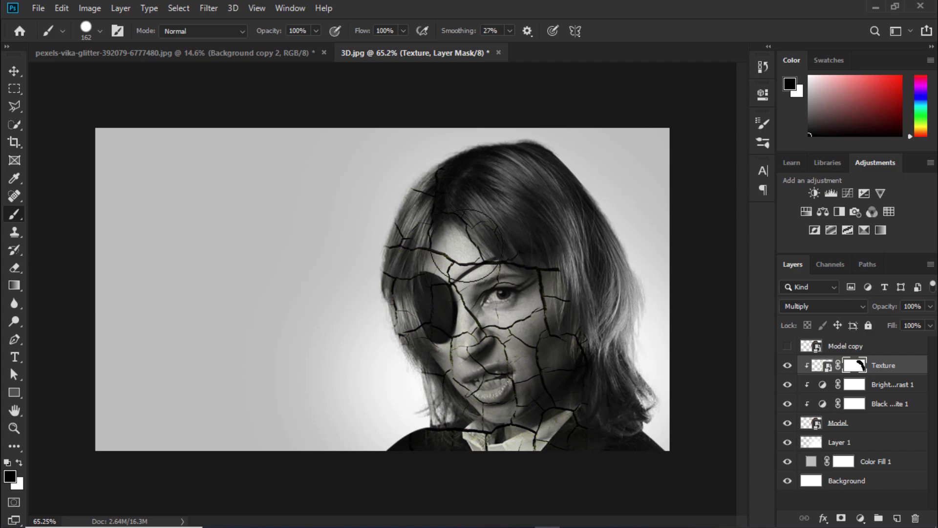
mouse_move(440, 166)
mouse_down()
mouse_move(377, 256)
mouse_move(383, 340)
mouse_move(447, 458)
mouse_up()
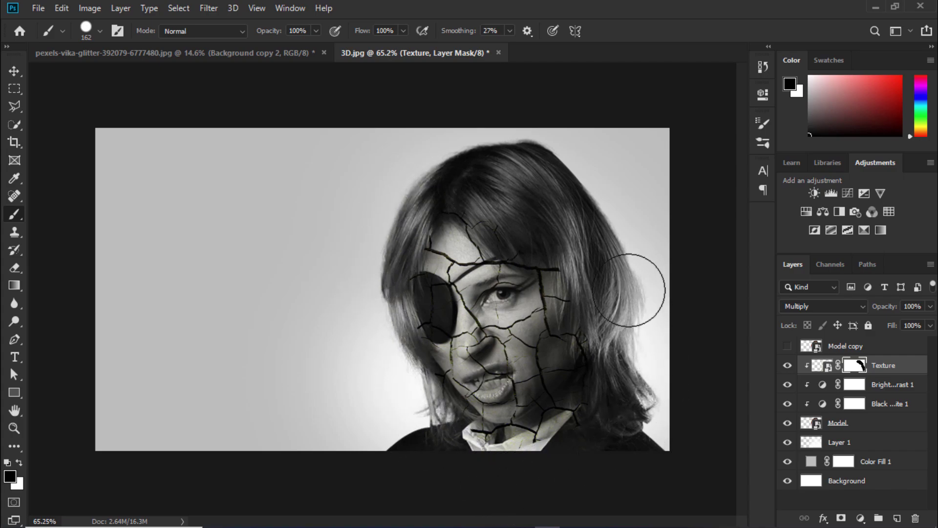
- Mask the texture off the shirt collar below the chin with a small brush of about 32 px
scroll(611, 437, up, 5)
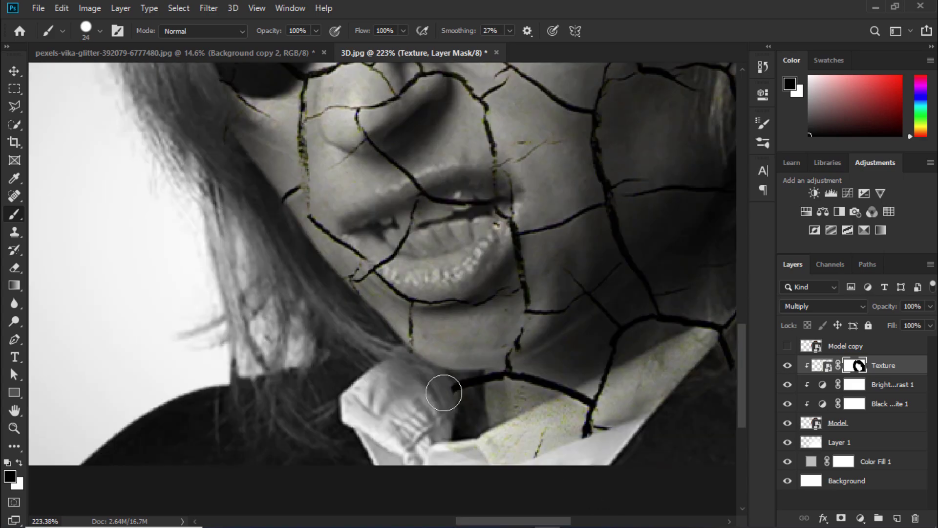
key(bracketleft)
key(bracketleft)
key(bracketleft)
key(bracketleft)
key(bracketleft)
scroll(443, 384, down, 2)
key(bracketright)
key(bracketright)
key(bracketright)
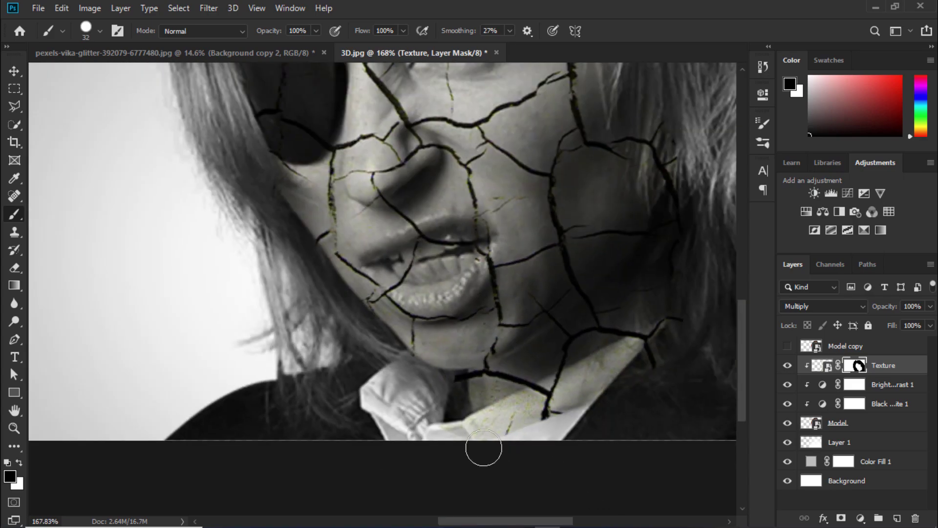
mouse_move(482, 446)
mouse_down()
mouse_move(515, 417)
mouse_move(506, 418)
mouse_move(640, 353)
mouse_up()
- Mask the texture off the lips and teeth with a tiny brush of about 3 px
scroll(438, 252, up, 5)
key(bracketleft)
key(bracketleft)
key(bracketleft)
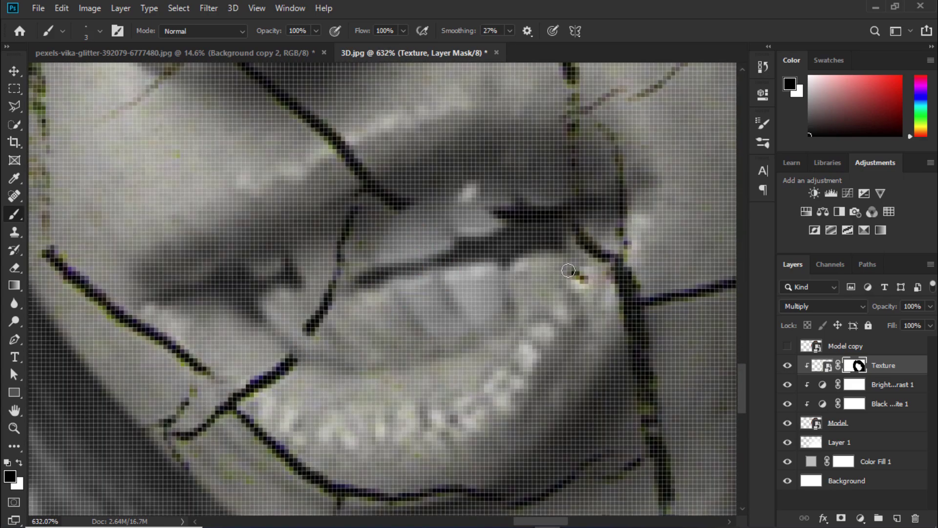
scroll(500, 229, down, 10)
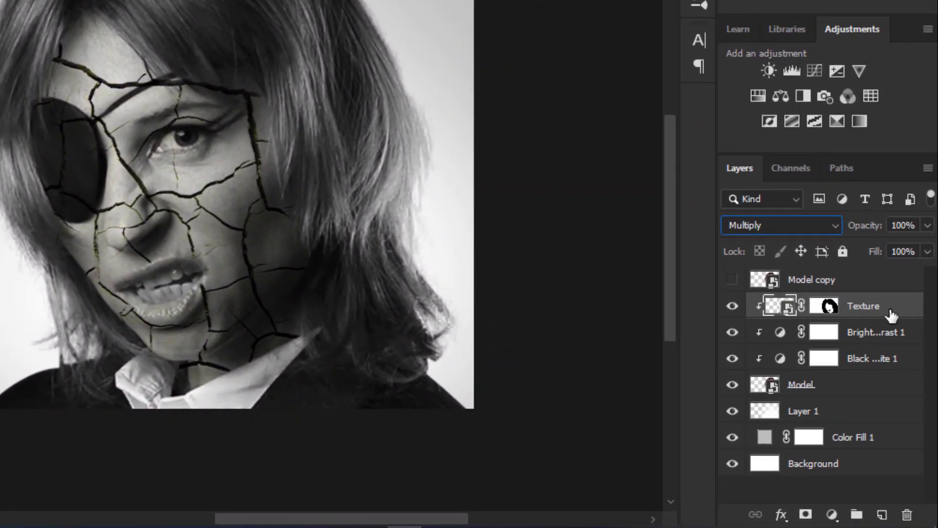
- Duplicate the Texture layer with its mask, clip the copy to the Model layer and set its blend mode to Overlay
key(ctrl+j)
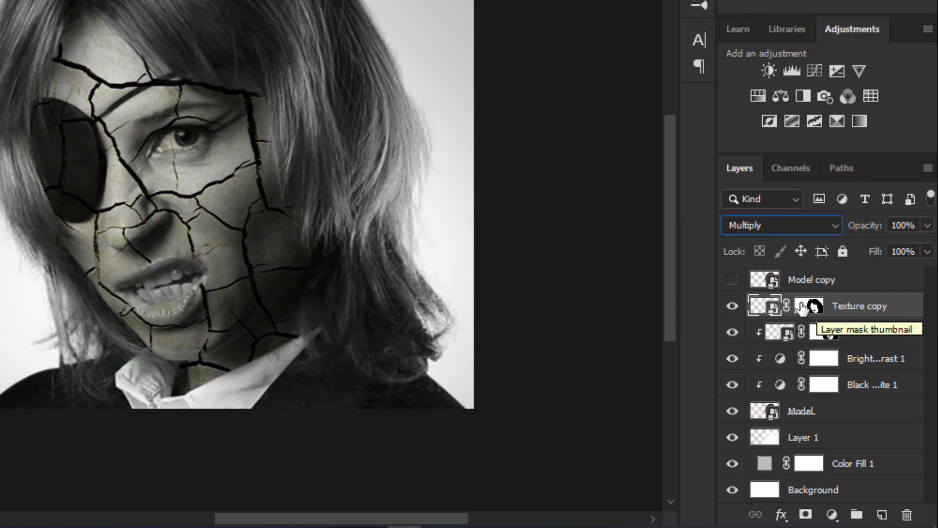
alt+click(765, 312)
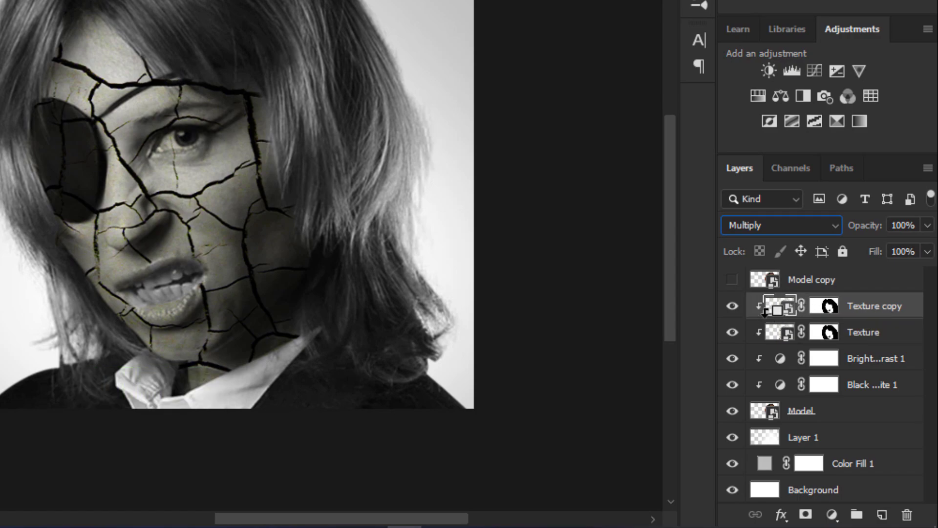
click(800, 219)
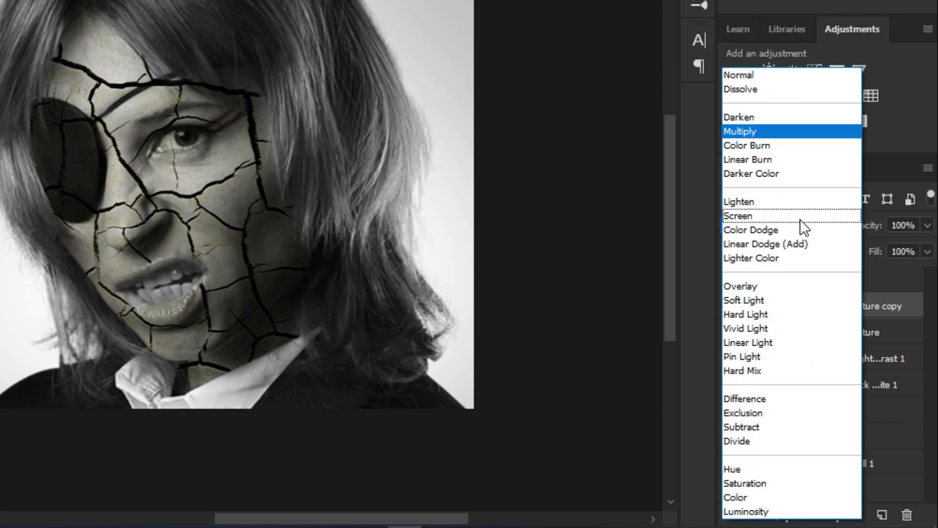
click(752, 286)
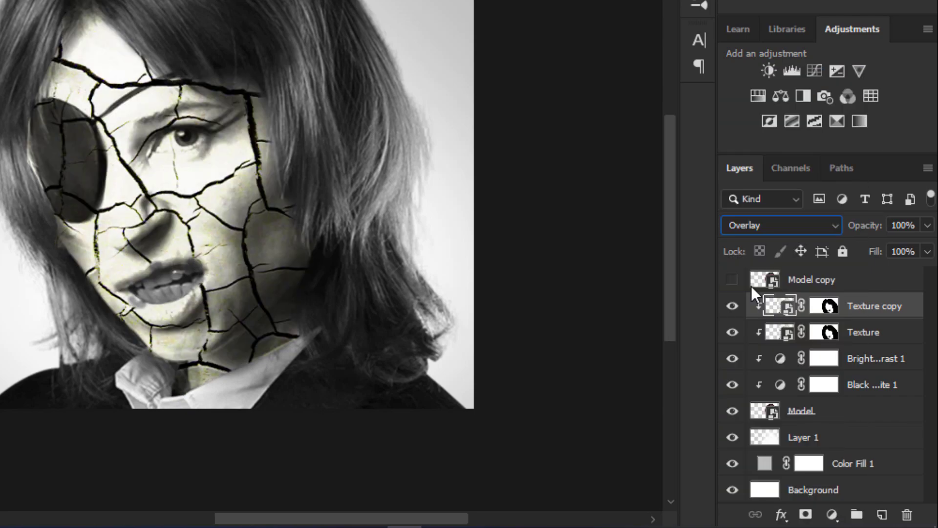
- Set the Texture copy layer's opacity to 70%
click(927, 226)
click(914, 227)
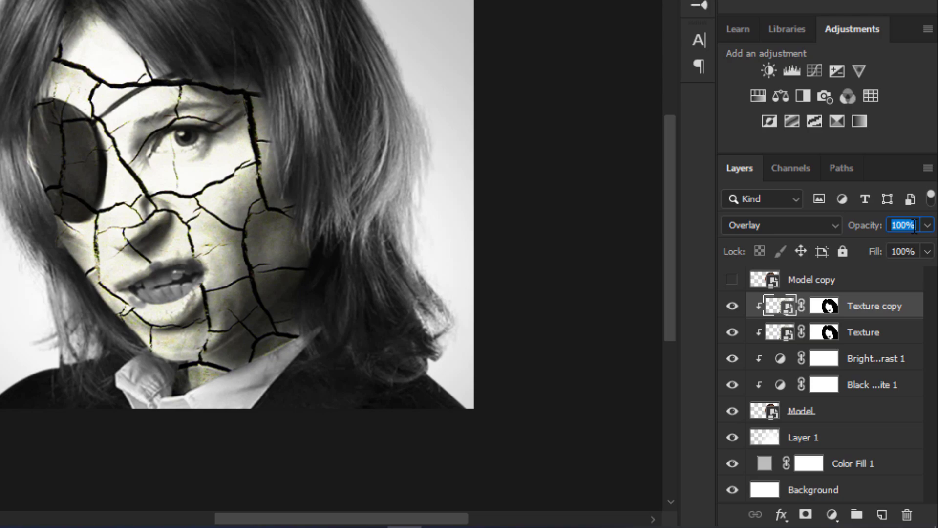
text(70)
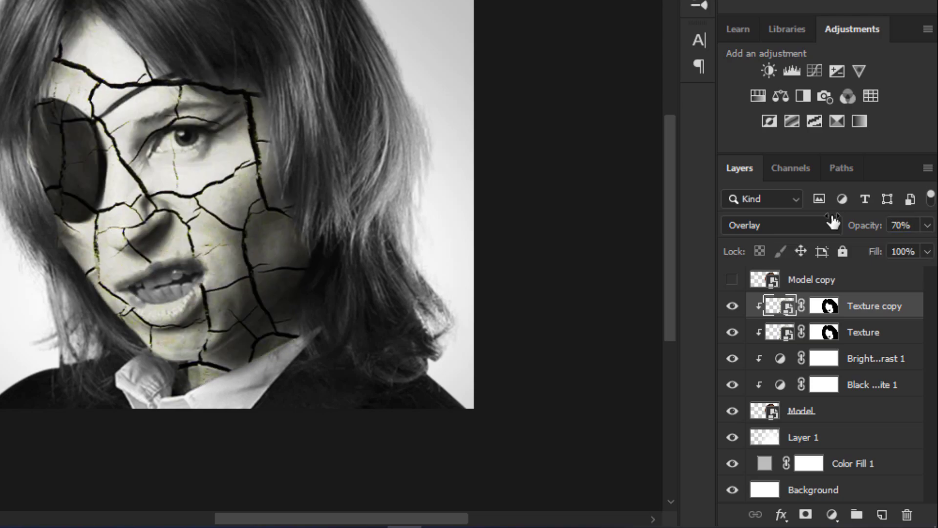
scroll(81, 194, down, 1)
scroll(116, 194, up, 2)
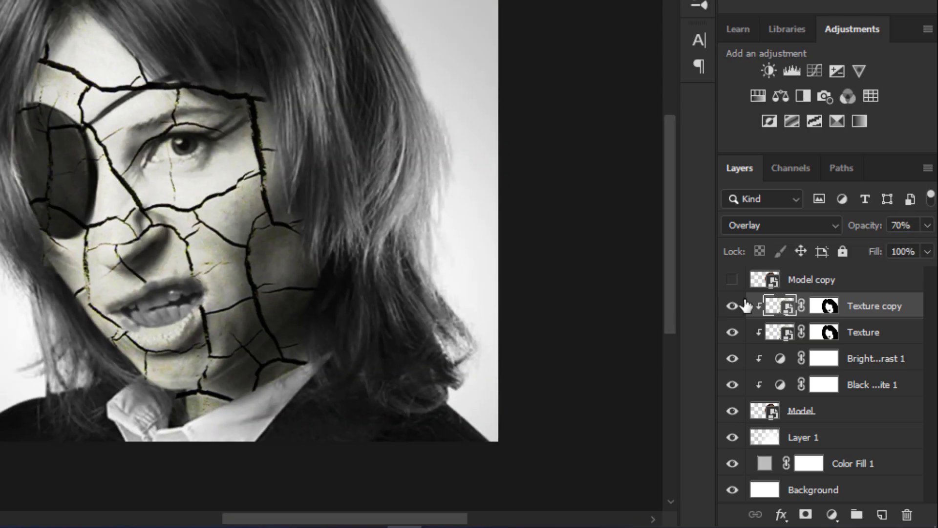
- Show the Model copy layer and add a black layer mask that hides all of it
scroll(377, 227, down, 1)
click(729, 281)
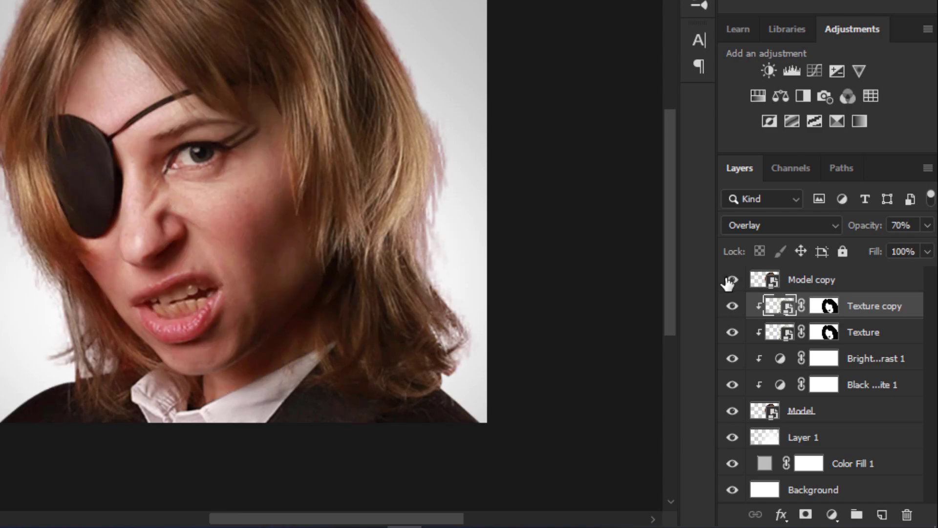
scroll(583, 280, down, 1)
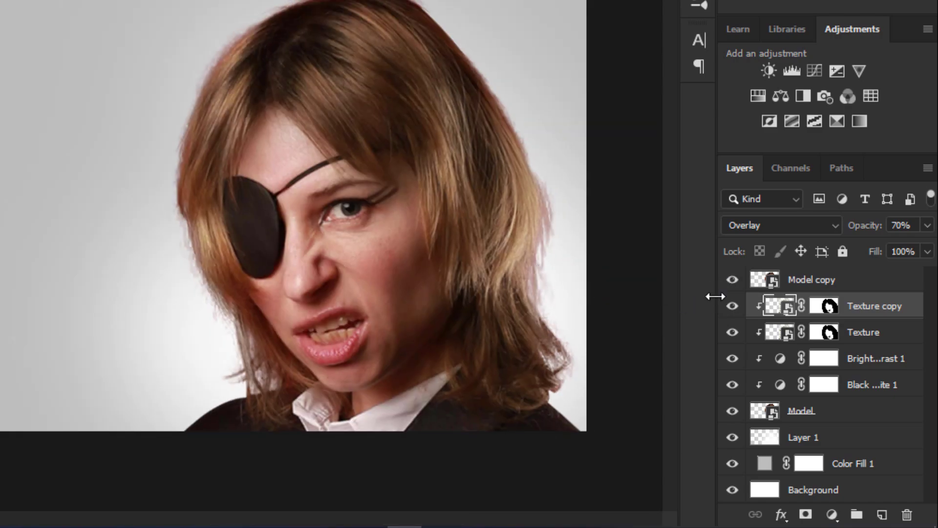
scroll(371, 260, up, 1)
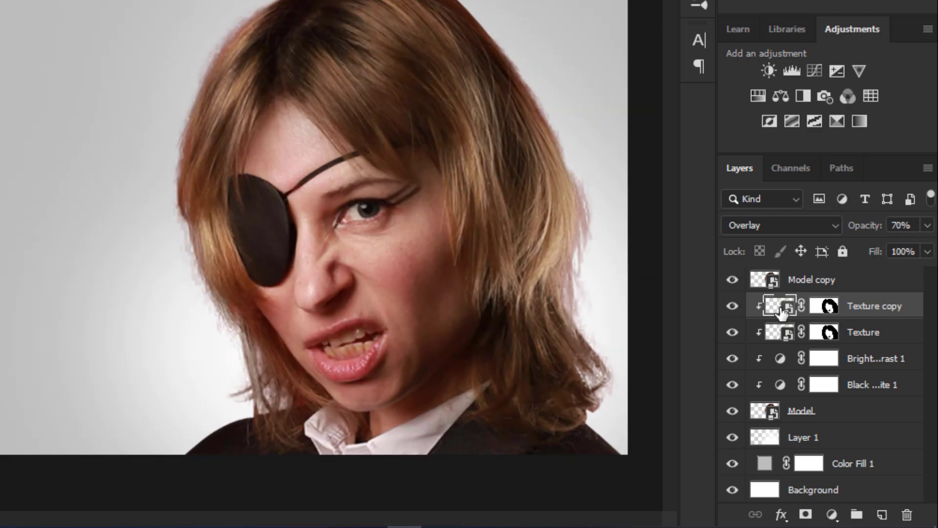
click(824, 285)
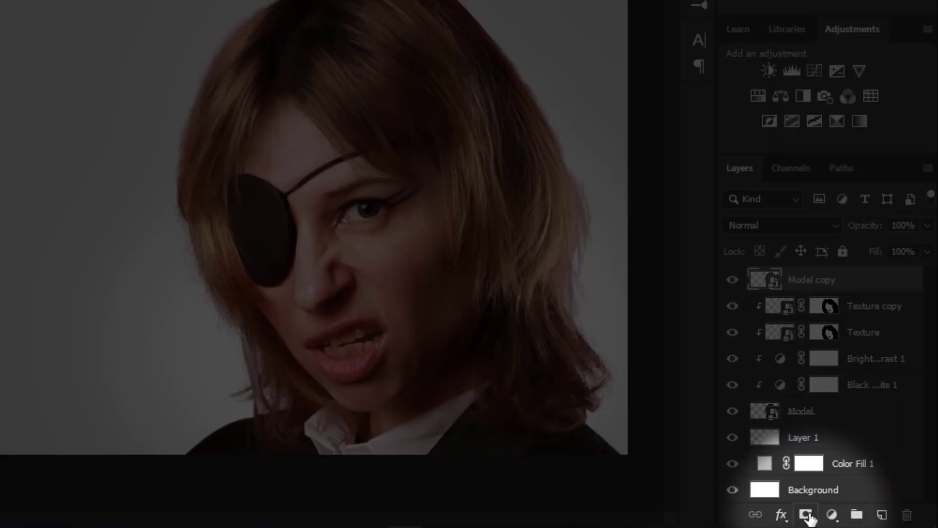
alt+click(806, 515)
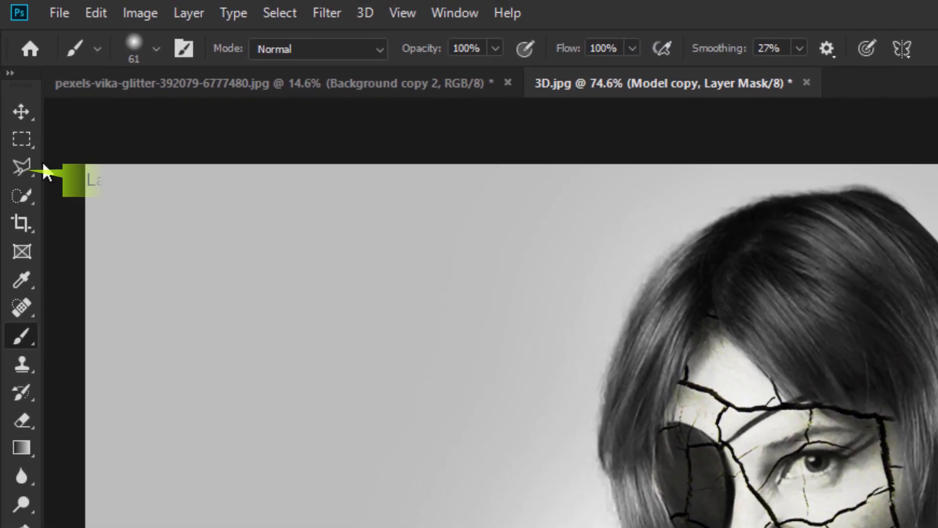
- Draw a freehand jagged selection around the uncovered eye, from the brow to below the lower lid
click(24, 166)
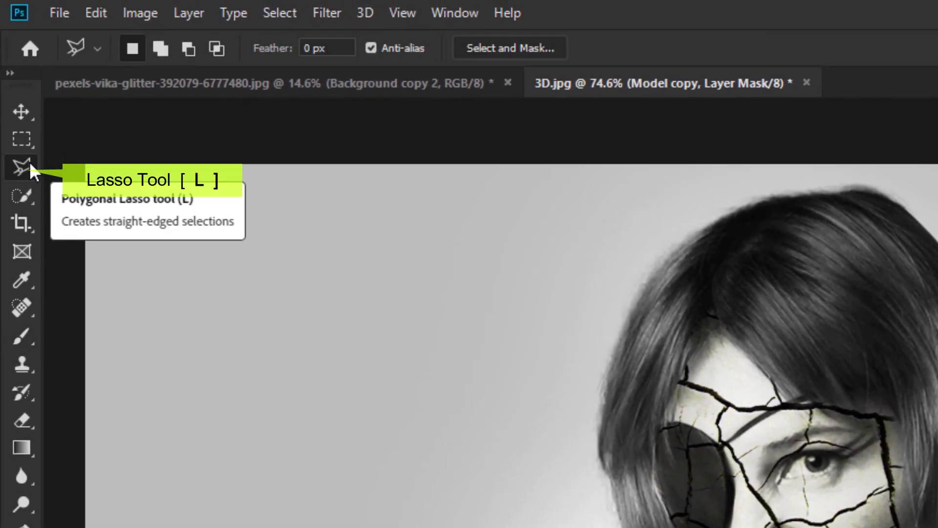
scroll(792, 427, up, 3)
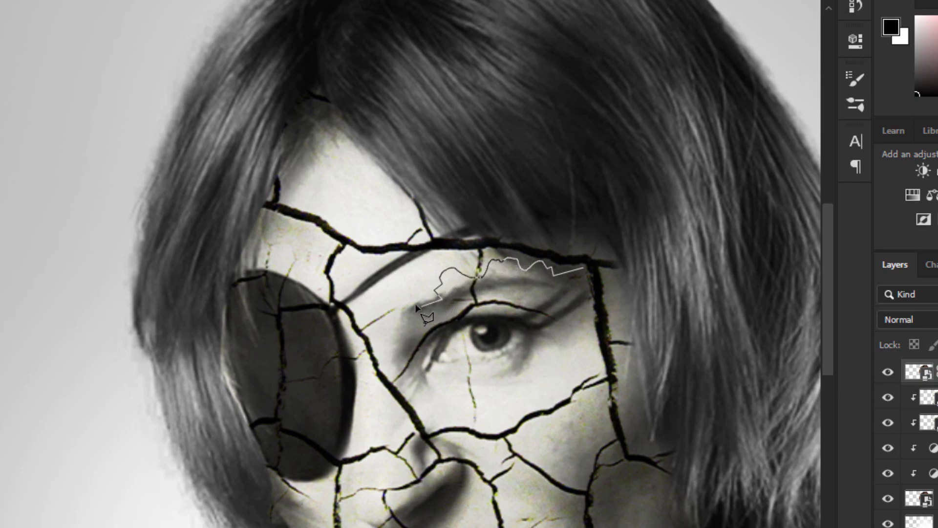
mouse_move(404, 372)
mouse_down()
mouse_move(485, 399)
mouse_move(538, 383)
mouse_move(557, 368)
mouse_move(573, 330)
mouse_up()
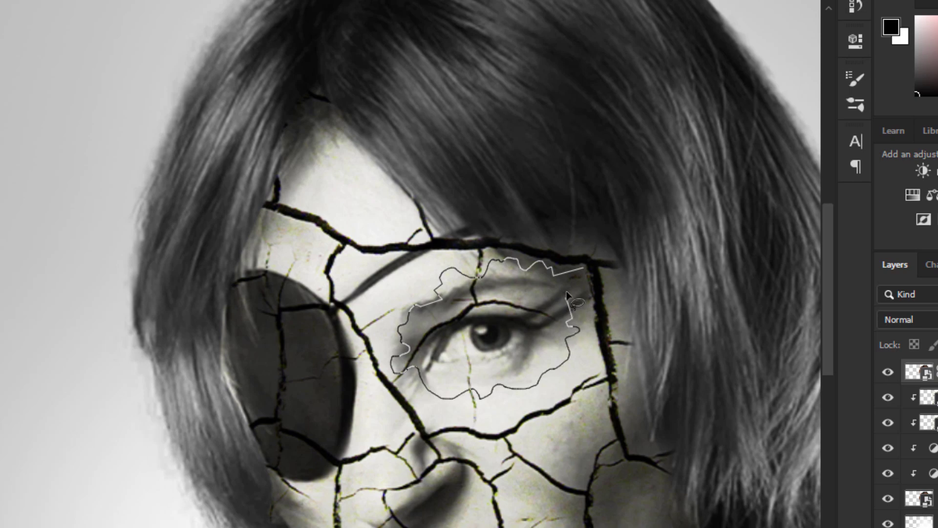
drag(567, 295, 579, 273)
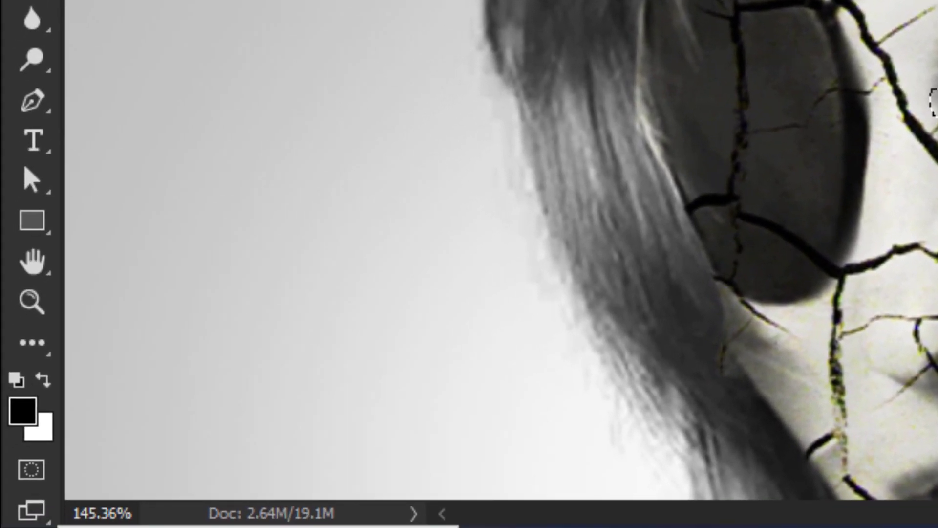
- Fill the selected eye area of the Model copy mask with white to reveal the color photo, and deselect
scroll(488, 244, down, 2)
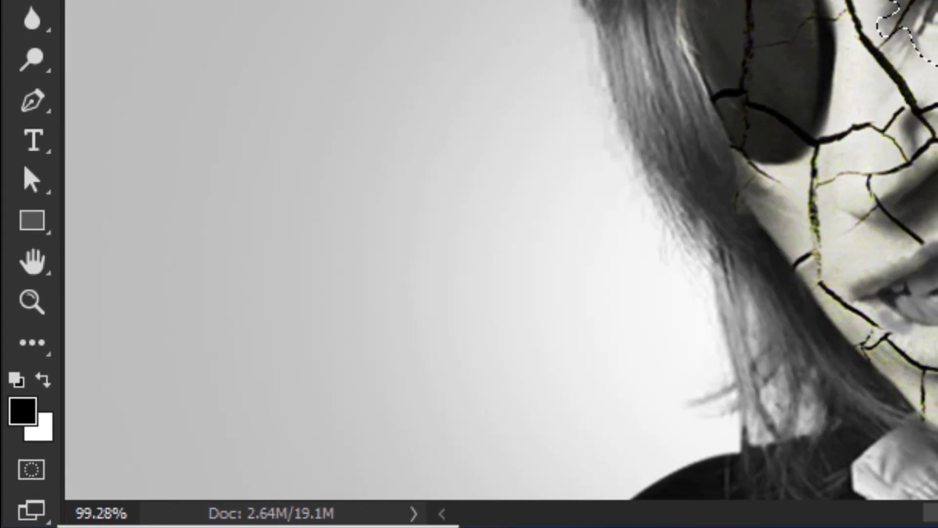
key(Delete)
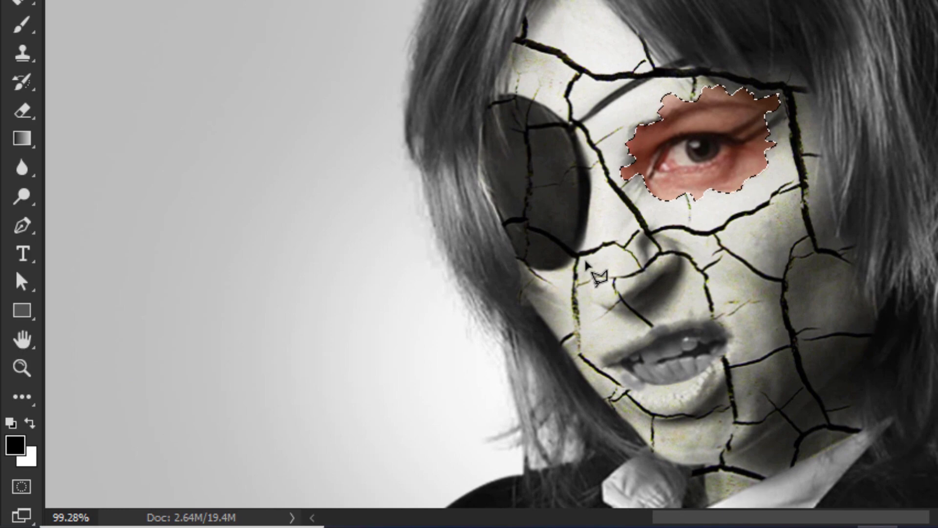
click(586, 266)
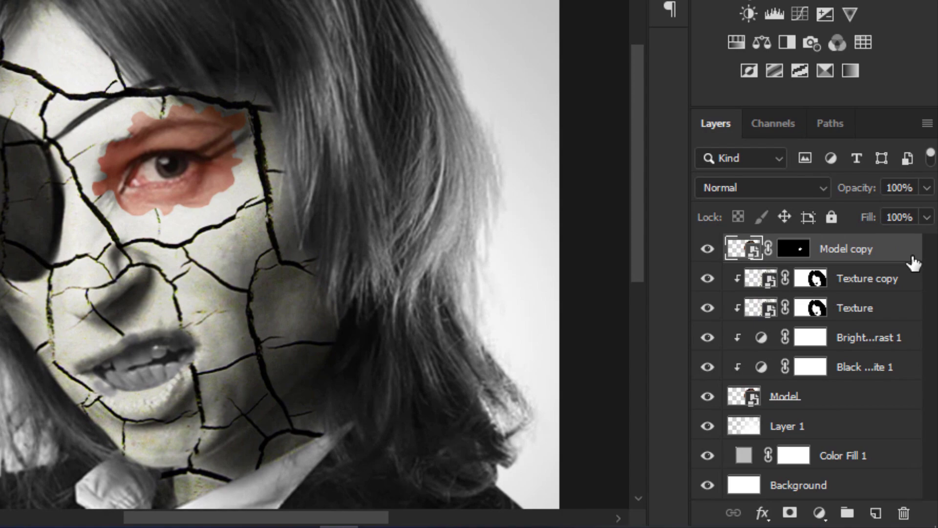
- Add a 3 px outside Stroke effect to the Model copy layer and give it a very light gray color
double_click(910, 252)
click(87, 185)
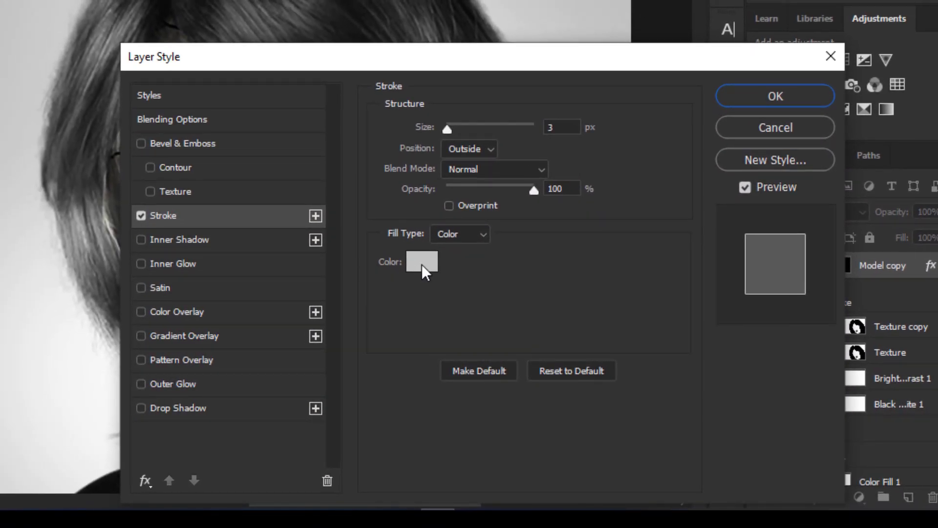
click(421, 264)
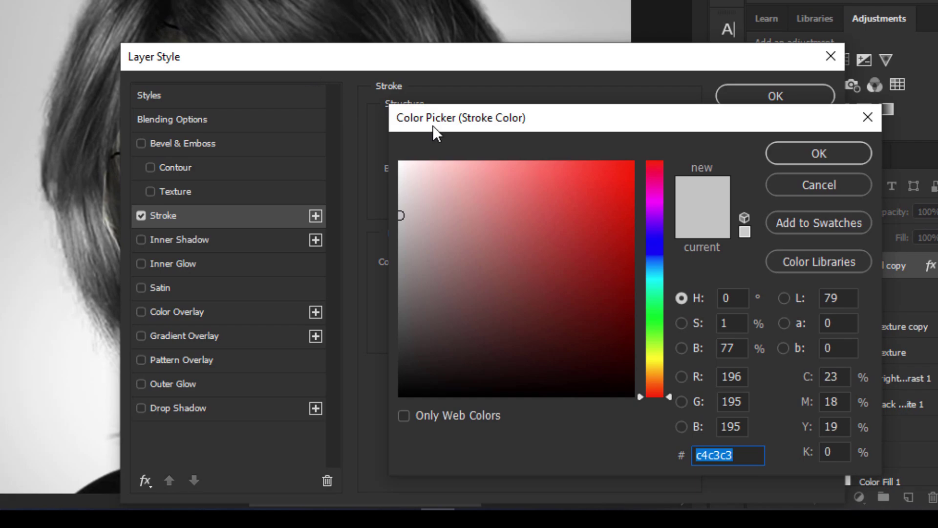
drag(404, 215, 400, 193)
click(790, 154)
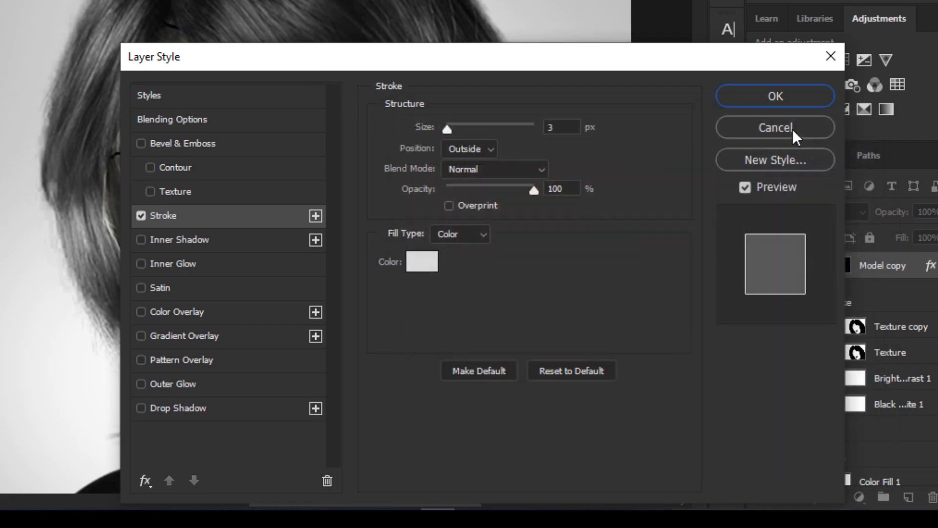
- Uncover the eye on the canvas and set the stroke color to the slightly darker gray #cdcbcb
drag(623, 57, 806, 33)
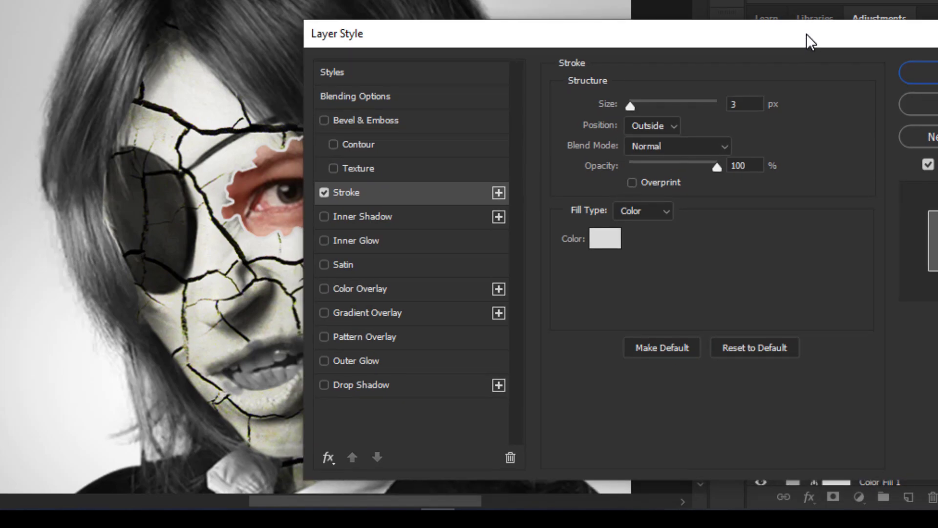
drag(603, 39, 726, 18)
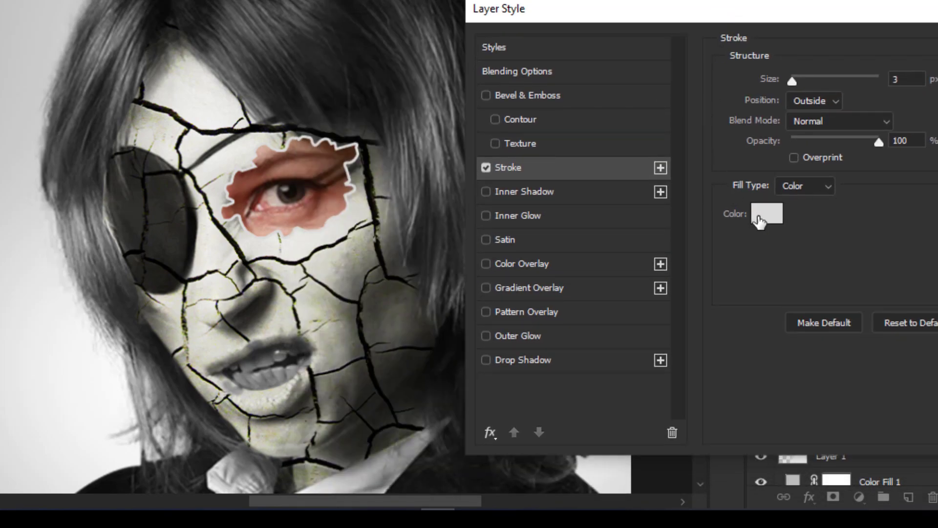
click(759, 221)
mouse_move(410, 198)
mouse_down()
mouse_move(400, 196)
mouse_move(401, 207)
mouse_up()
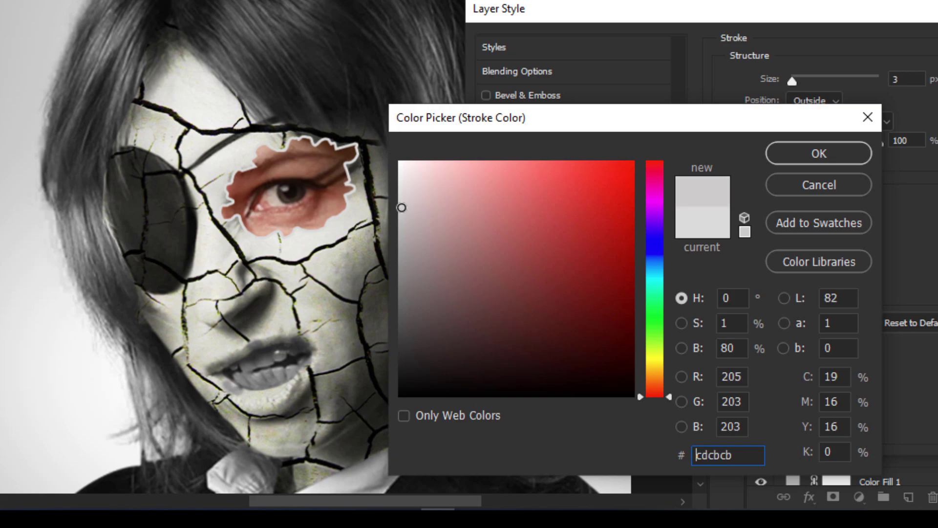
click(810, 152)
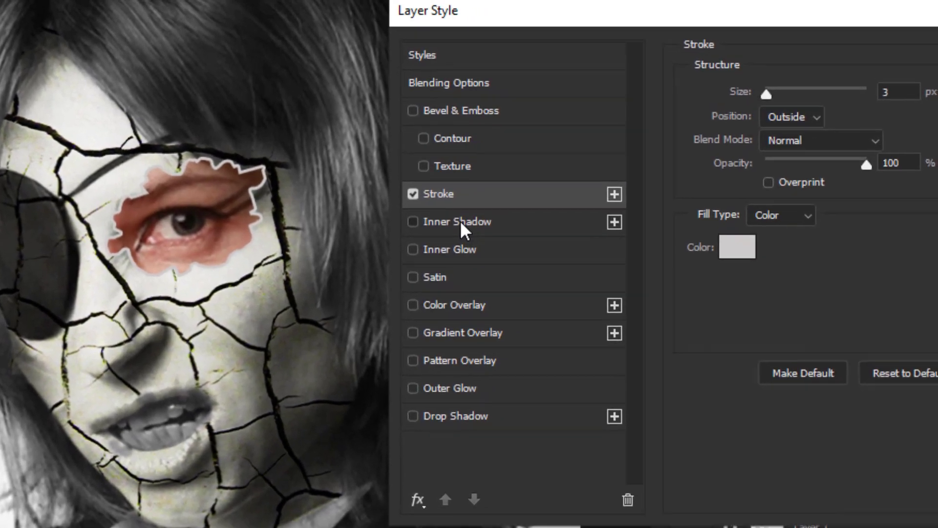
- Add a black Multiply Inner Shadow to the Model copy layer: opacity 100%, angle 60°, distance 21 px, choke 3%, size 42 px
click(525, 194)
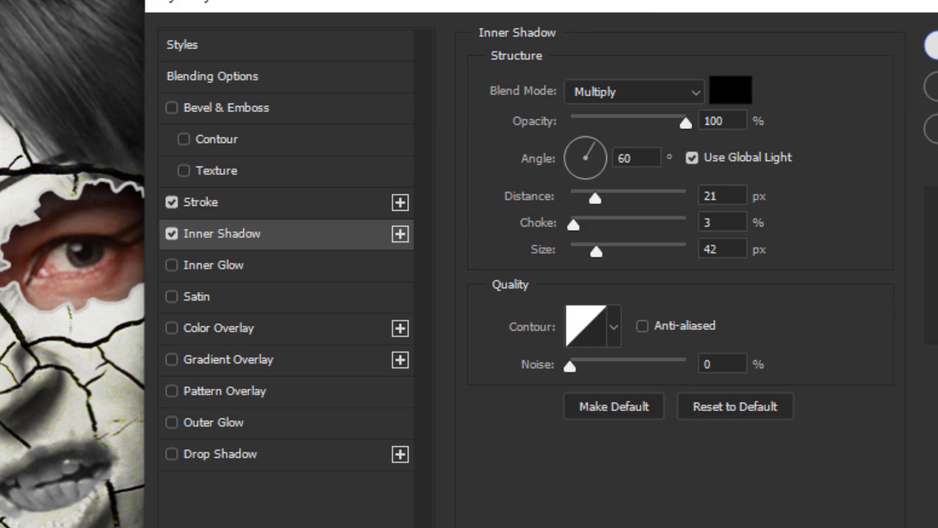
key(Return)
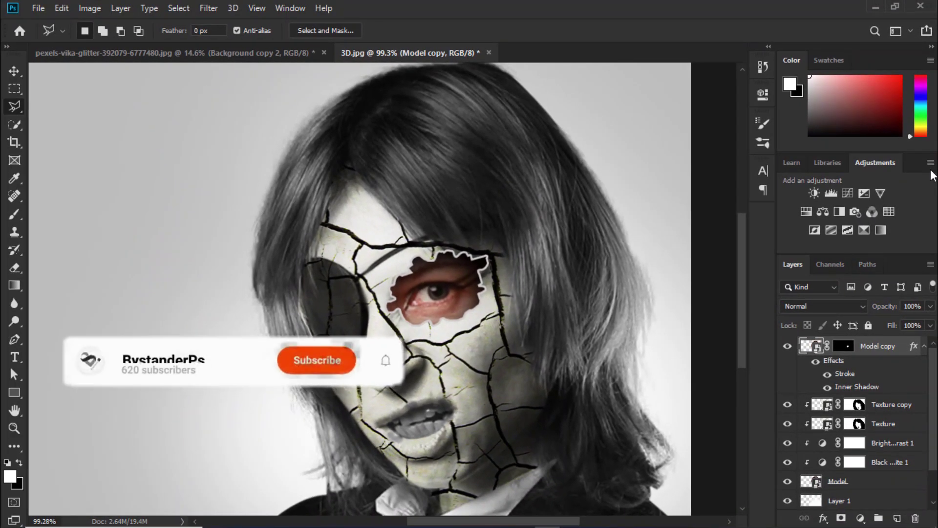